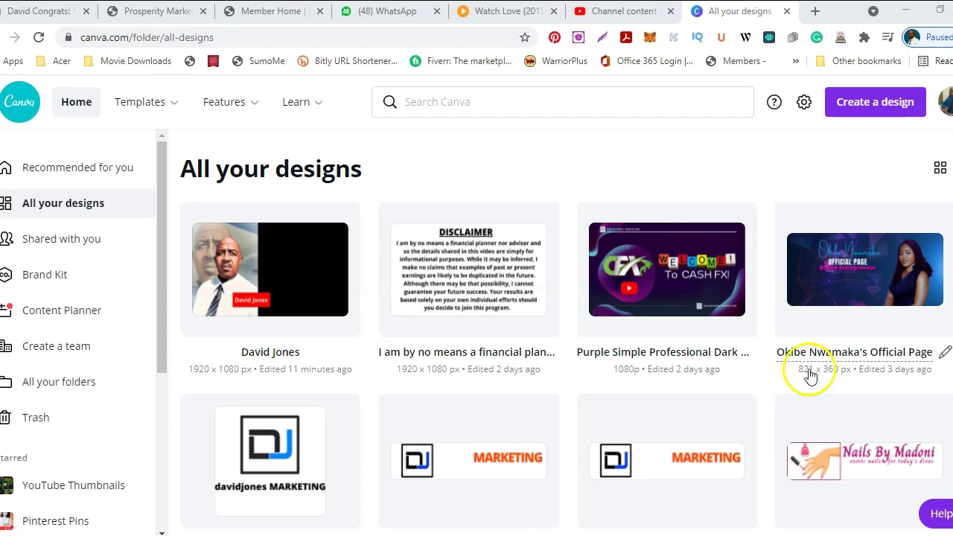
Open the options for creating a design and examine the full list of available design types
{"action": "left_click", "coordinate": [869, 108]}
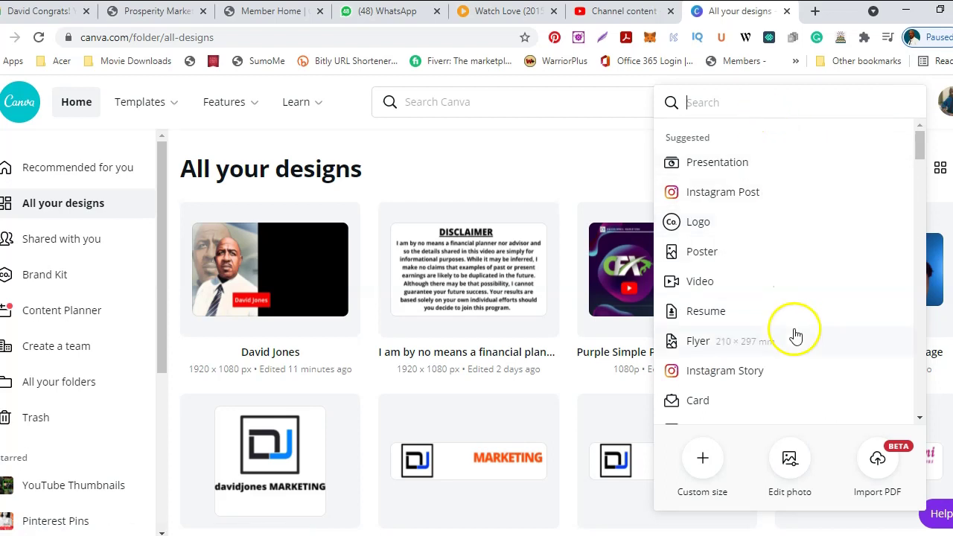
{"action": "scroll", "coordinate": [796, 336], "scroll_direction": "down", "scroll_amount": 7}
{"action": "scroll", "coordinate": [819, 305], "scroll_direction": "down", "scroll_amount": 15}
{"action": "scroll", "coordinate": [815, 308], "scroll_direction": "down", "scroll_amount": 15}
{"action": "scroll", "coordinate": [814, 309], "scroll_direction": "down", "scroll_amount": 10}
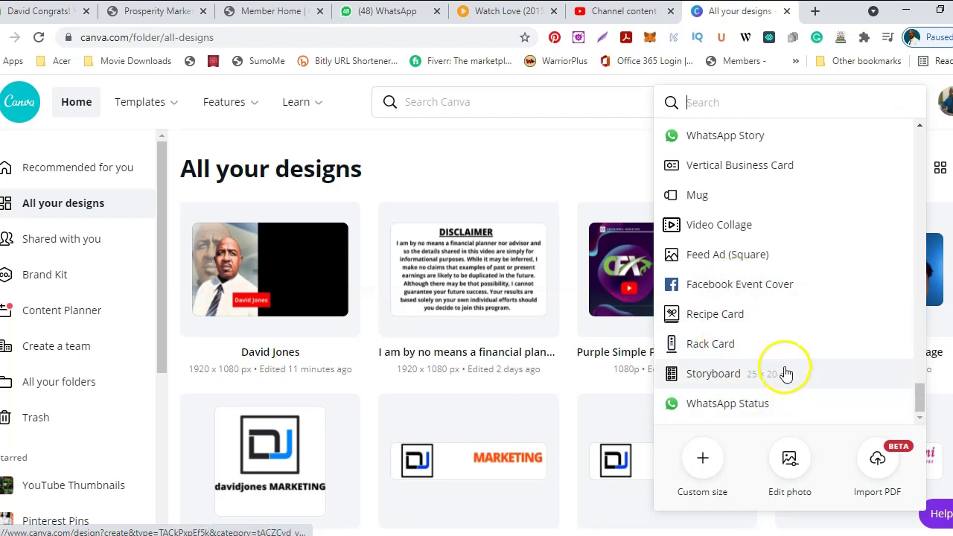
{"action": "scroll", "coordinate": [792, 322], "scroll_direction": "up", "scroll_amount": 3}
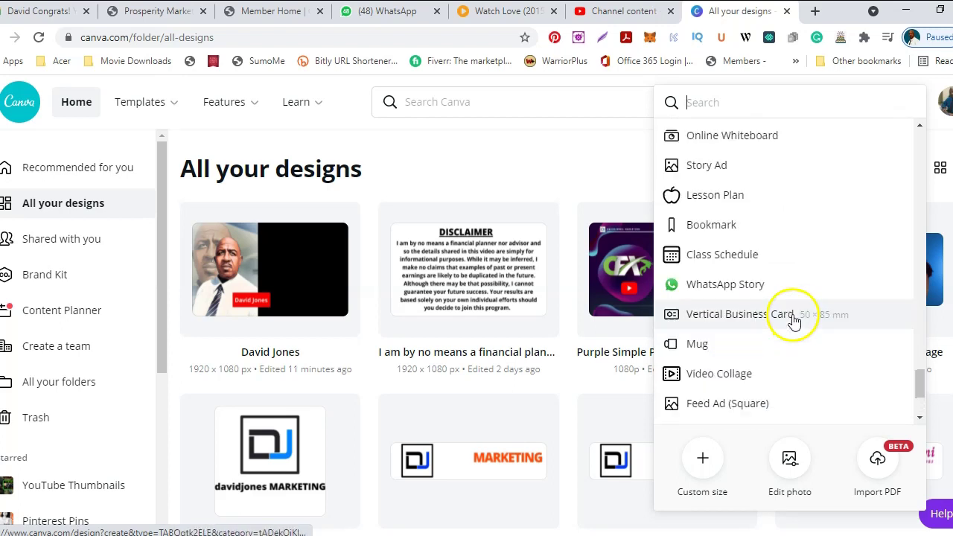
{"action": "scroll", "coordinate": [791, 317], "scroll_direction": "up", "scroll_amount": 3}
{"action": "scroll", "coordinate": [789, 298], "scroll_direction": "up", "scroll_amount": 5}
{"action": "scroll", "coordinate": [787, 269], "scroll_direction": "up", "scroll_amount": 5}
{"action": "scroll", "coordinate": [788, 270], "scroll_direction": "up", "scroll_amount": 5}
{"action": "scroll", "coordinate": [788, 270], "scroll_direction": "up", "scroll_amount": 4}
{"action": "scroll", "coordinate": [788, 270], "scroll_direction": "up", "scroll_amount": 4}
{"action": "scroll", "coordinate": [787, 269], "scroll_direction": "up", "scroll_amount": 3}
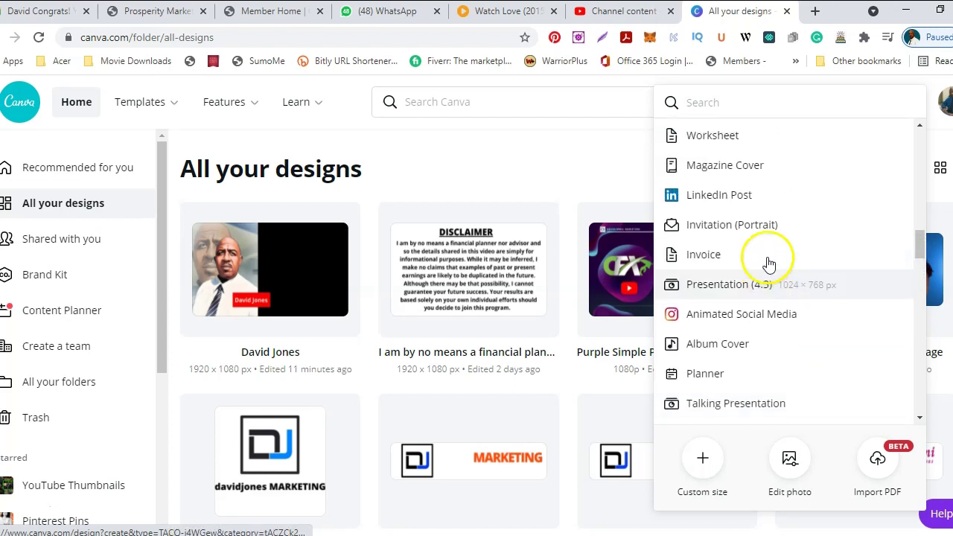
{"action": "scroll", "coordinate": [785, 242], "scroll_direction": "up", "scroll_amount": 3}
{"action": "scroll", "coordinate": [795, 246], "scroll_direction": "up", "scroll_amount": 5}
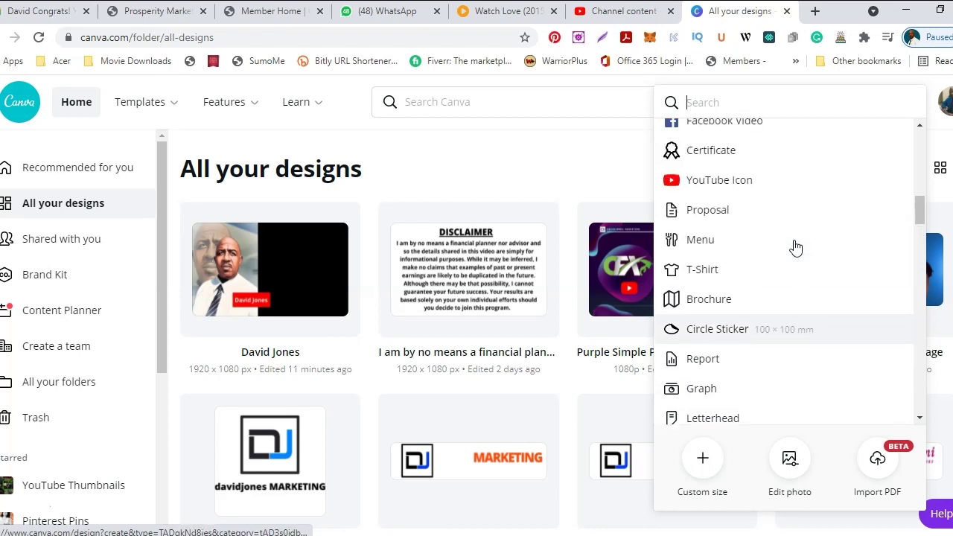
{"action": "scroll", "coordinate": [795, 247], "scroll_direction": "up", "scroll_amount": 4}
{"action": "scroll", "coordinate": [795, 247], "scroll_direction": "up", "scroll_amount": 5}
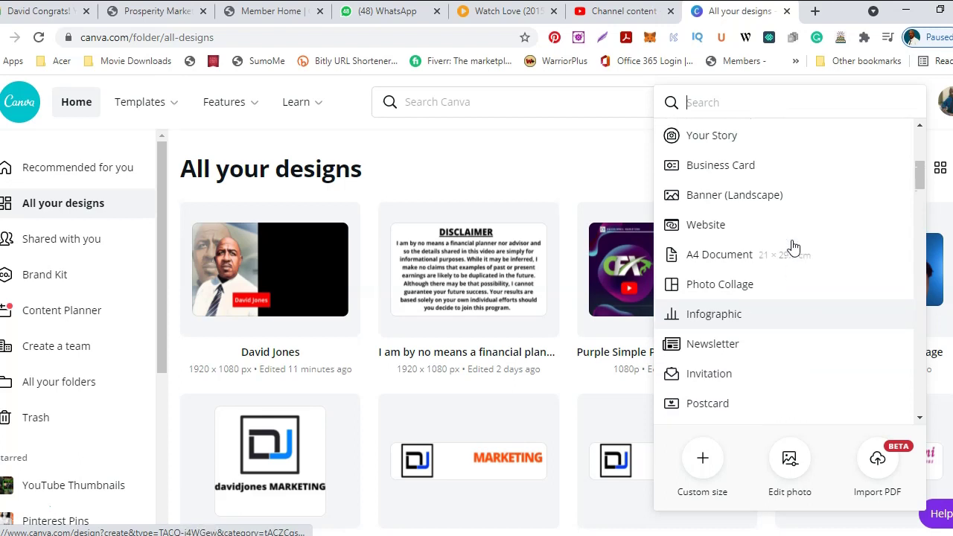
{"action": "scroll", "coordinate": [793, 246], "scroll_direction": "up", "scroll_amount": 4}
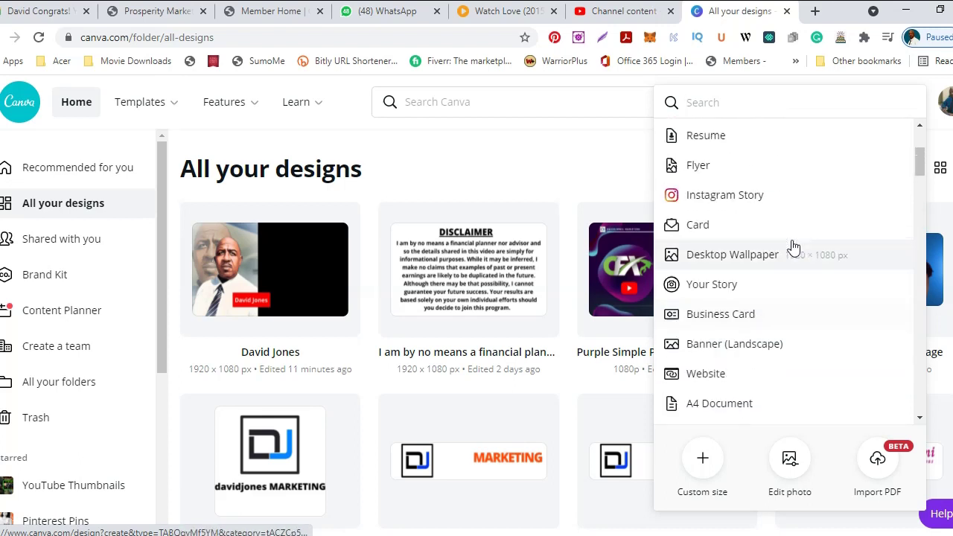
{"action": "scroll", "coordinate": [793, 247], "scroll_direction": "up", "scroll_amount": 4}
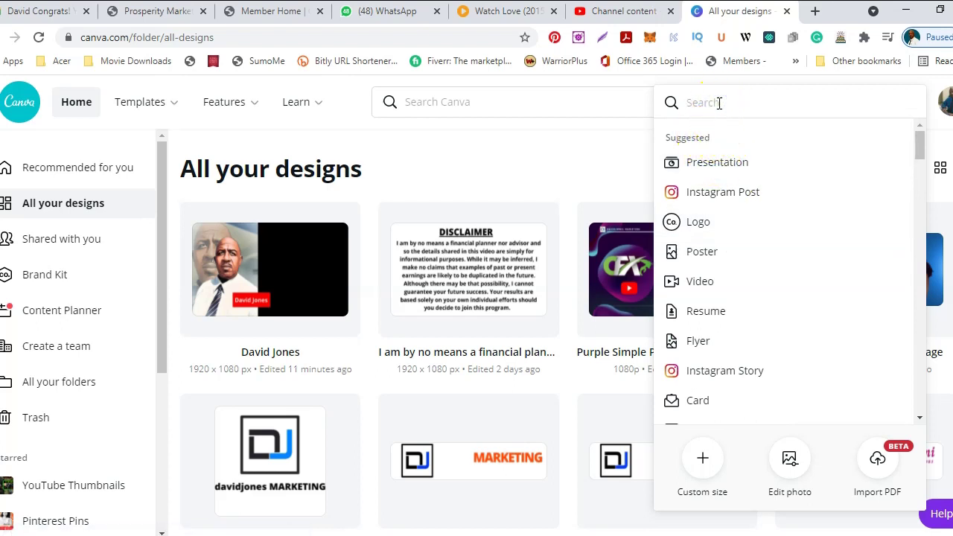
Create a new blank design with a custom size of 1920 x 1080 px
{"action": "left_click", "coordinate": [704, 460]}
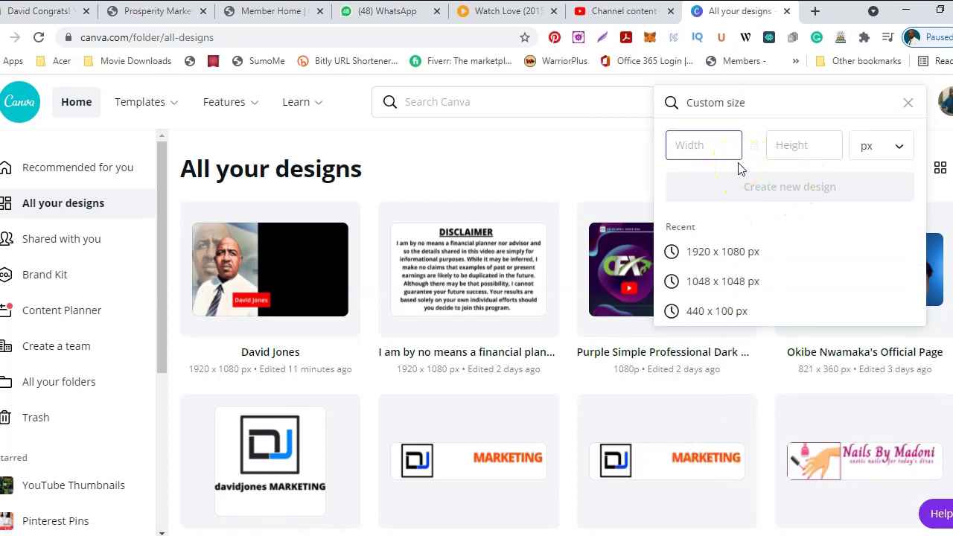
{"action": "type", "text": "1920"}
{"action": "left_click", "coordinate": [800, 142]}
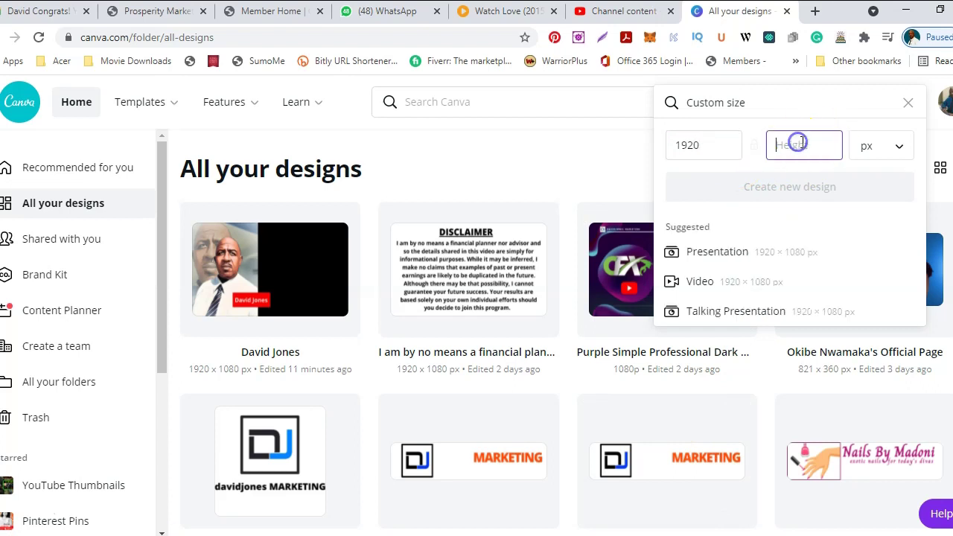
{"action": "type", "text": "1080"}
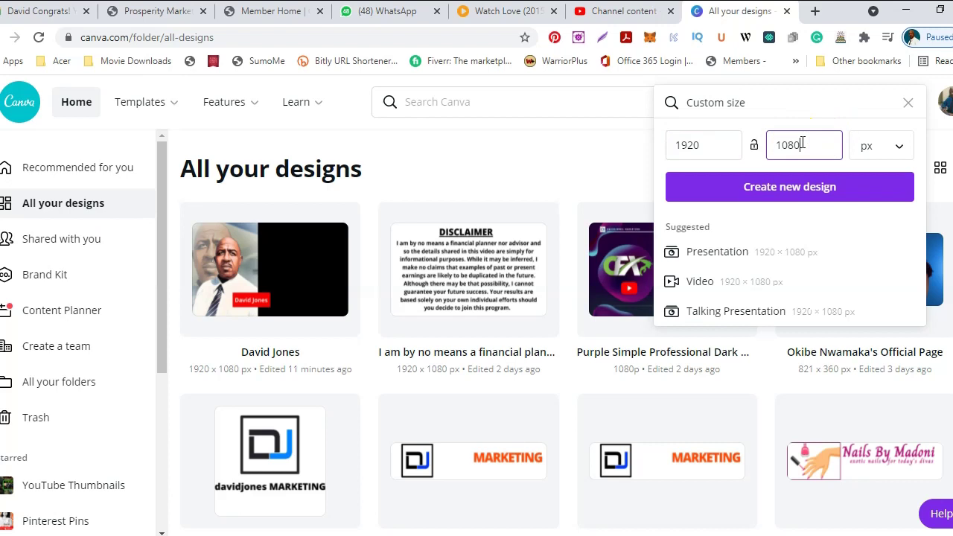
{"action": "left_click", "coordinate": [803, 186]}
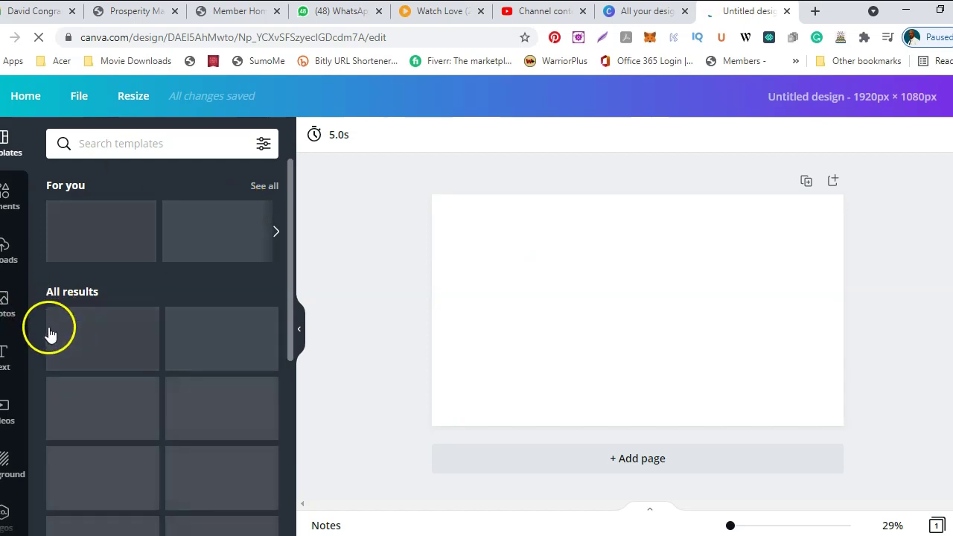
Set the page background to solid black
{"action": "left_click", "coordinate": [6, 462]}
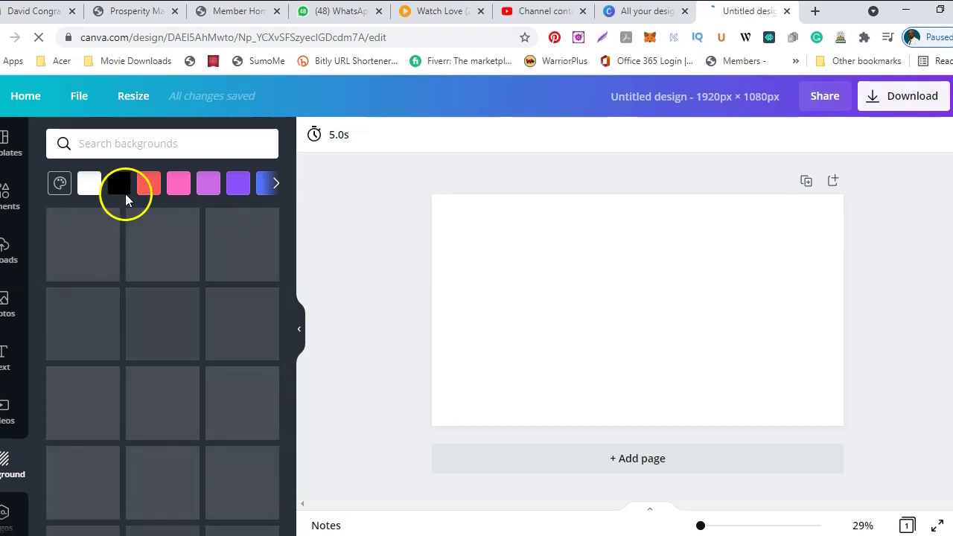
{"action": "left_click", "coordinate": [119, 185]}
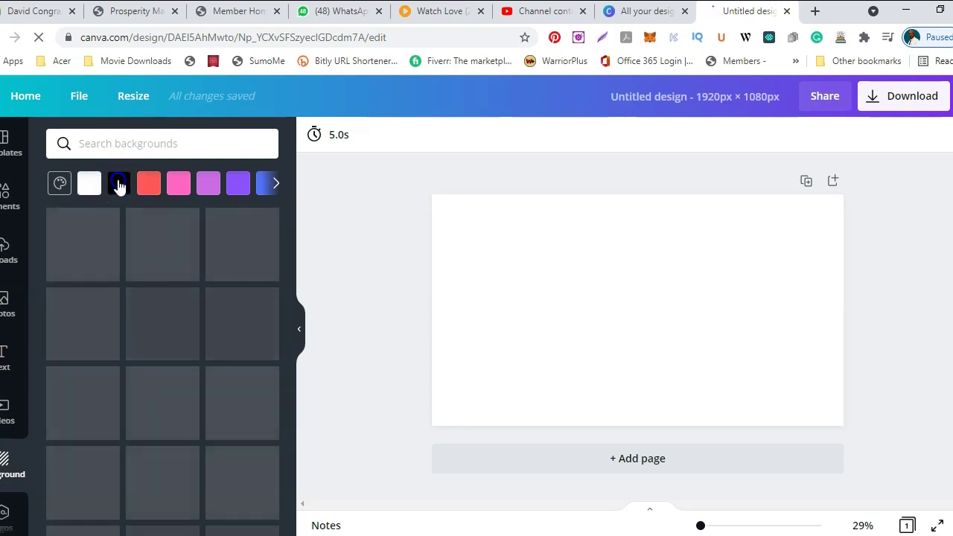
{"action": "left_click", "coordinate": [119, 185]}
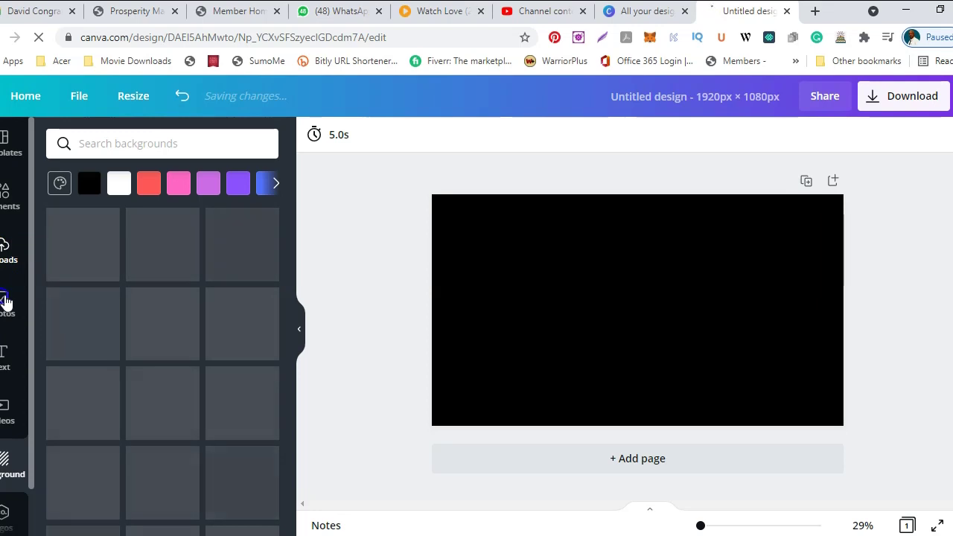
Add the uploaded cut-out photo of the man in a black T-shirt with folded arms and move it to the page's upper-left area
{"action": "left_click", "coordinate": [5, 301]}
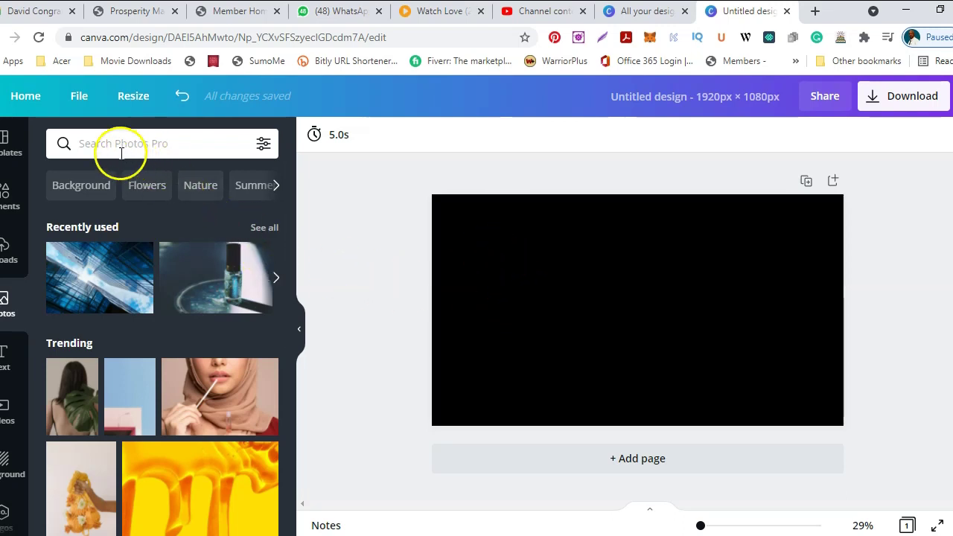
{"action": "left_click", "coordinate": [6, 246]}
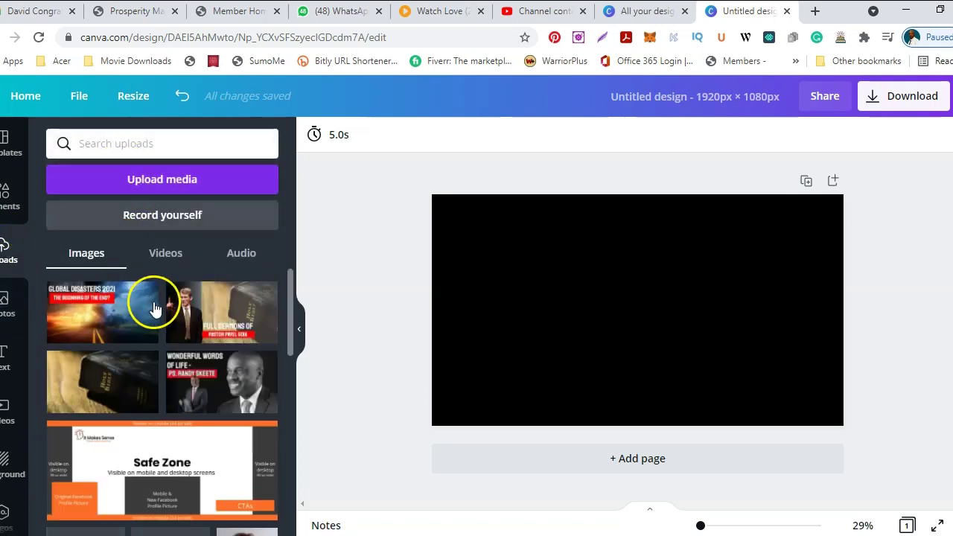
{"action": "scroll", "coordinate": [219, 298], "scroll_direction": "down", "scroll_amount": 3}
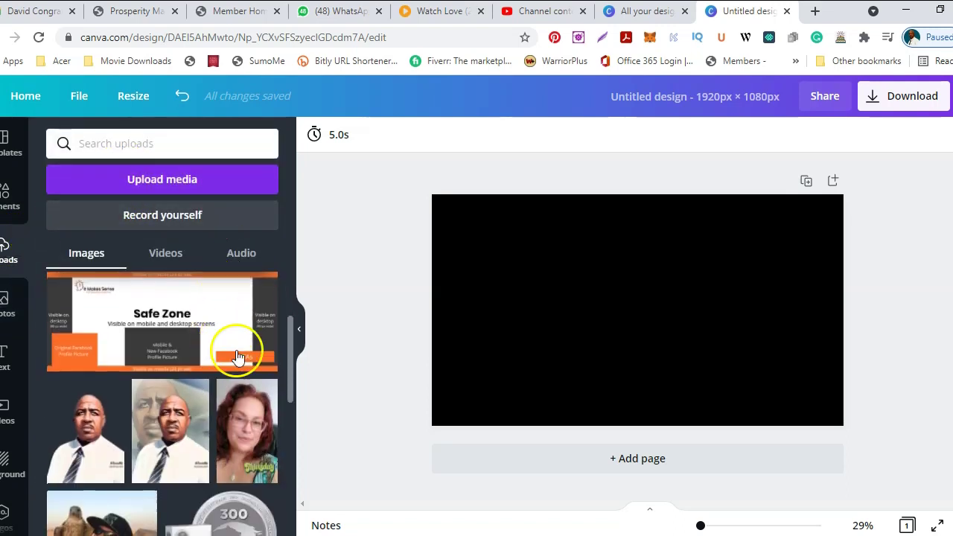
{"action": "scroll", "coordinate": [236, 348], "scroll_direction": "down", "scroll_amount": 3}
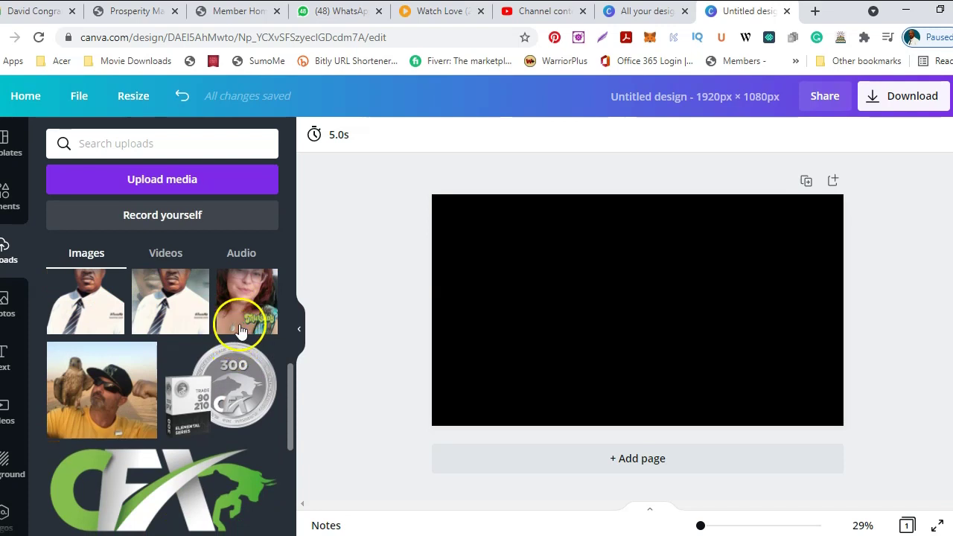
{"action": "scroll", "coordinate": [242, 332], "scroll_direction": "down", "scroll_amount": 2}
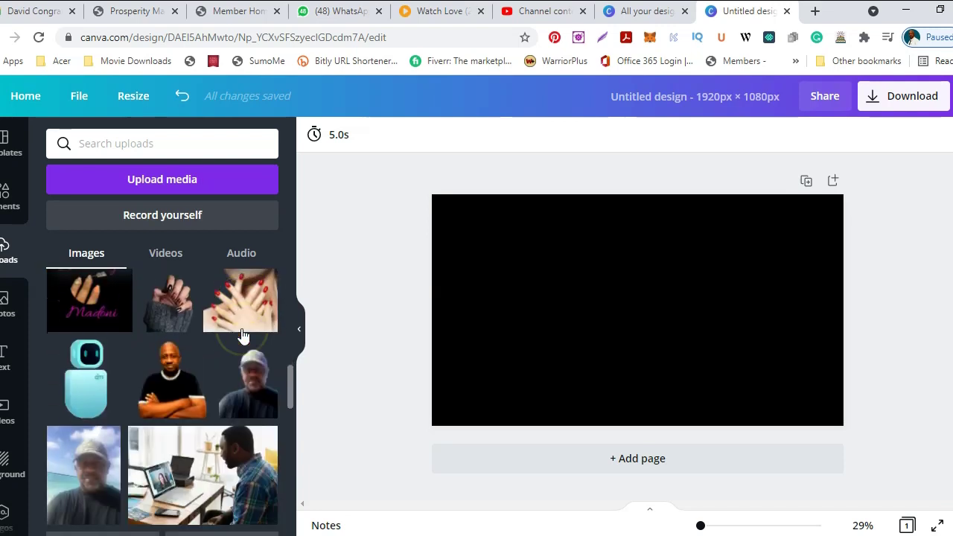
{"action": "scroll", "coordinate": [242, 335], "scroll_direction": "down", "scroll_amount": 1}
{"action": "scroll", "coordinate": [228, 329], "scroll_direction": "down", "scroll_amount": 1}
{"action": "left_click", "coordinate": [167, 305]}
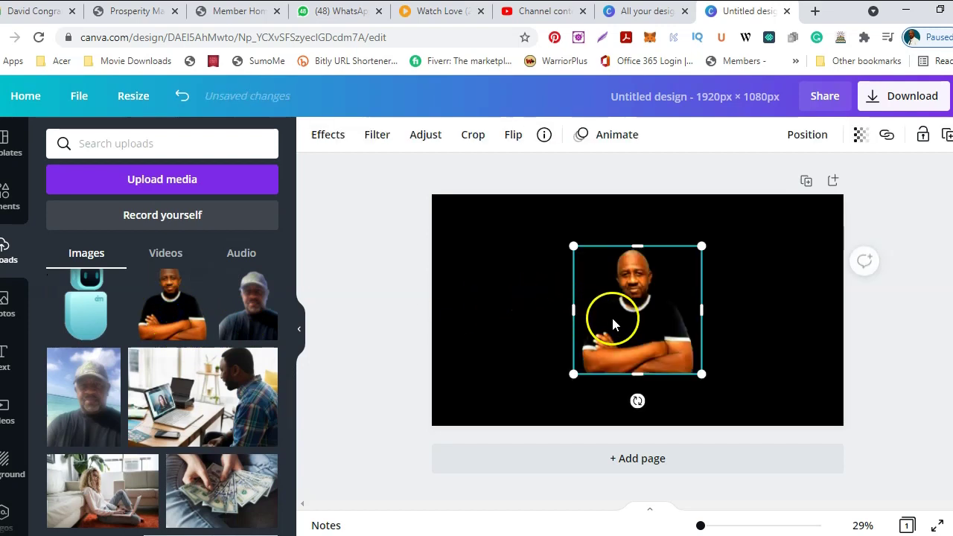
{"action": "left_click_drag", "start_coordinate": [631, 319], "coordinate": [507, 307]}
Add the uploaded DJ logo with blue MARKETING lettering and place it below the man's photo
{"action": "scroll", "coordinate": [188, 328], "scroll_direction": "down", "scroll_amount": 3}
{"action": "scroll", "coordinate": [191, 354], "scroll_direction": "down", "scroll_amount": 4}
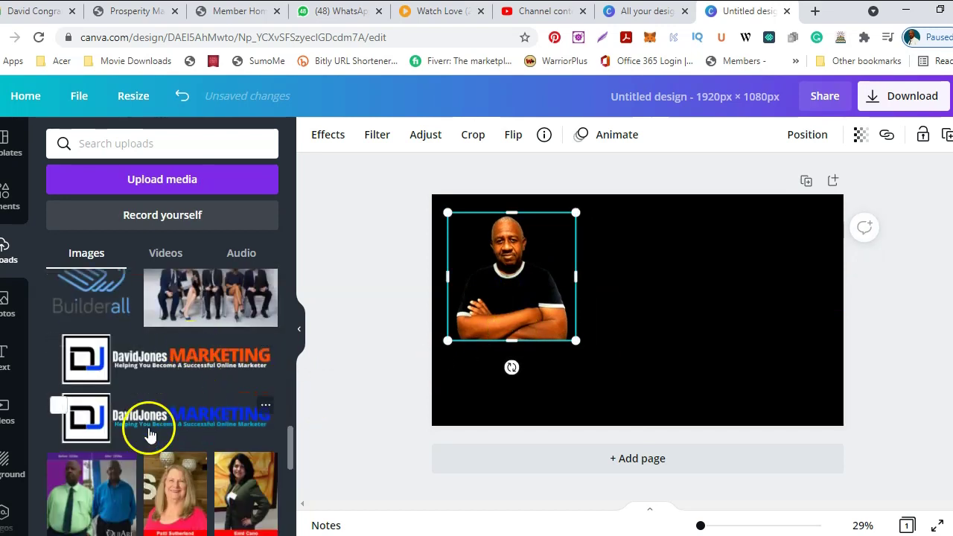
{"action": "left_click_drag", "start_coordinate": [148, 421], "coordinate": [706, 365]}
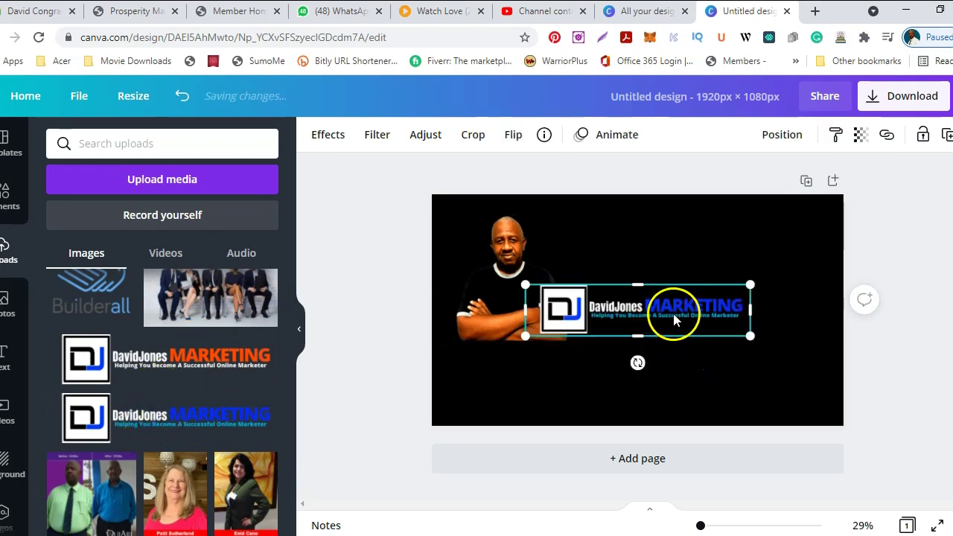
{"action": "left_click_drag", "start_coordinate": [676, 318], "coordinate": [602, 385]}
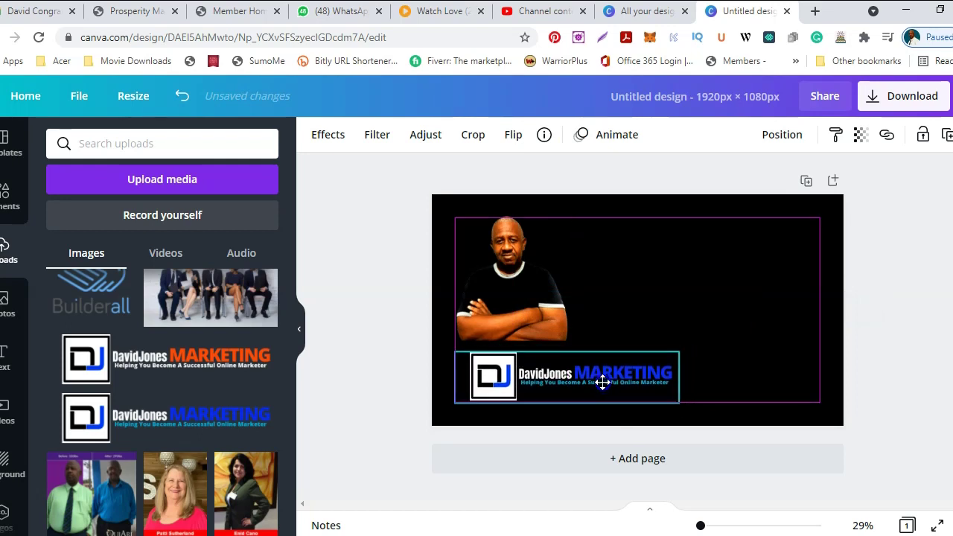
{"action": "left_click_drag", "start_coordinate": [577, 347], "coordinate": [578, 347]}
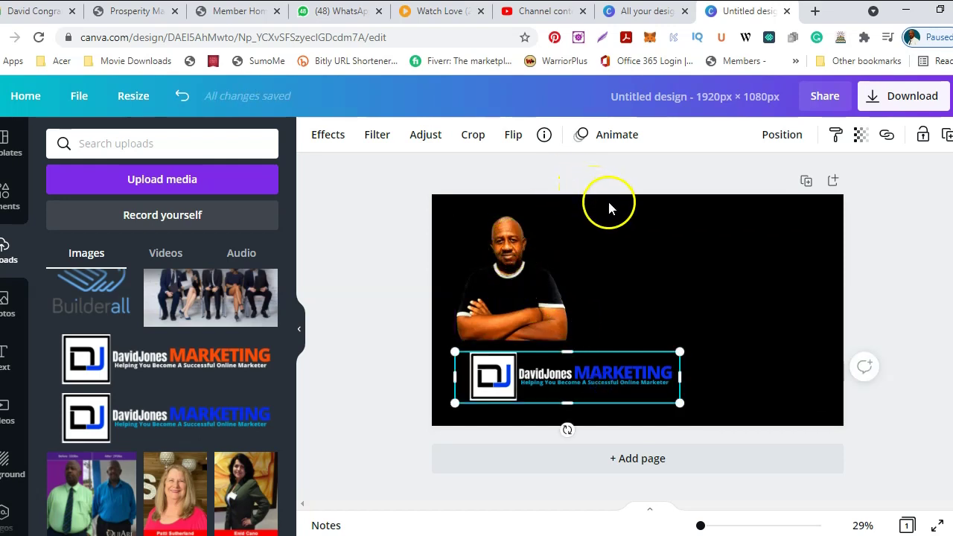
{"action": "left_click", "coordinate": [433, 239]}
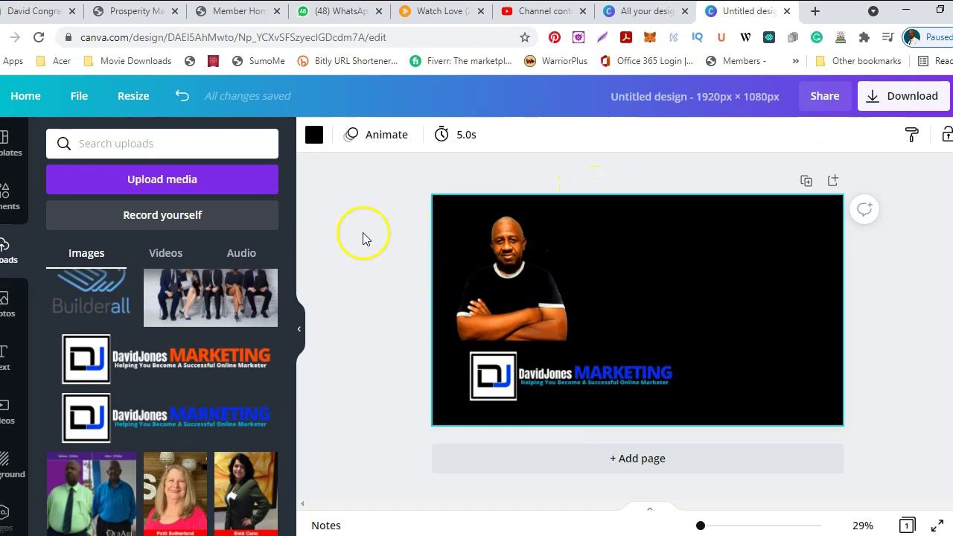
Move the logo to the page's upper-right area, then place the man's photo in the lower-left corner and enlarge it slightly
{"action": "left_click", "coordinate": [506, 374]}
{"action": "left_click_drag", "start_coordinate": [506, 374], "coordinate": [629, 238]}
{"action": "left_click_drag", "start_coordinate": [509, 309], "coordinate": [501, 388]}
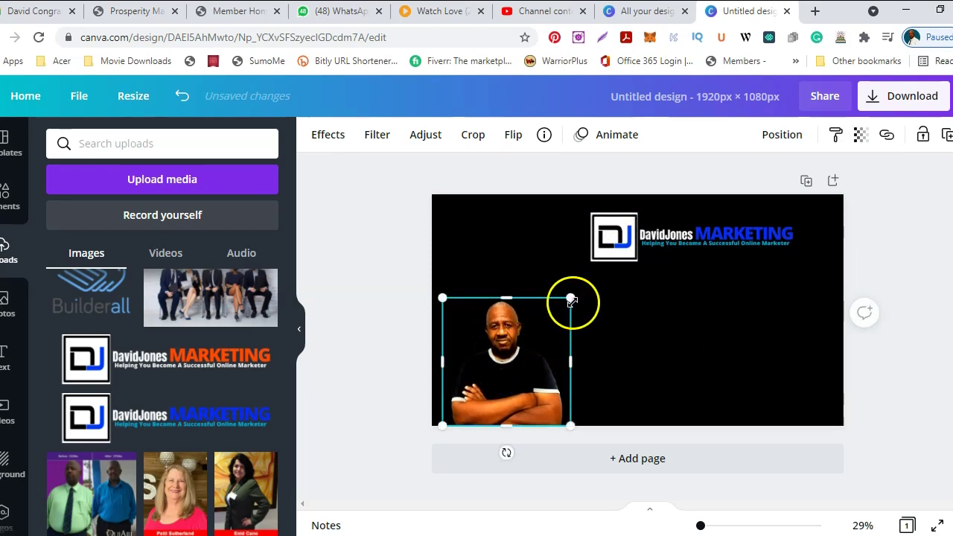
{"action": "left_click_drag", "start_coordinate": [573, 297], "coordinate": [593, 277]}
Move the logo to the page's upper-left area, directly above the man's photo
{"action": "left_click_drag", "start_coordinate": [629, 242], "coordinate": [530, 237]}
{"action": "left_click", "coordinate": [396, 288]}
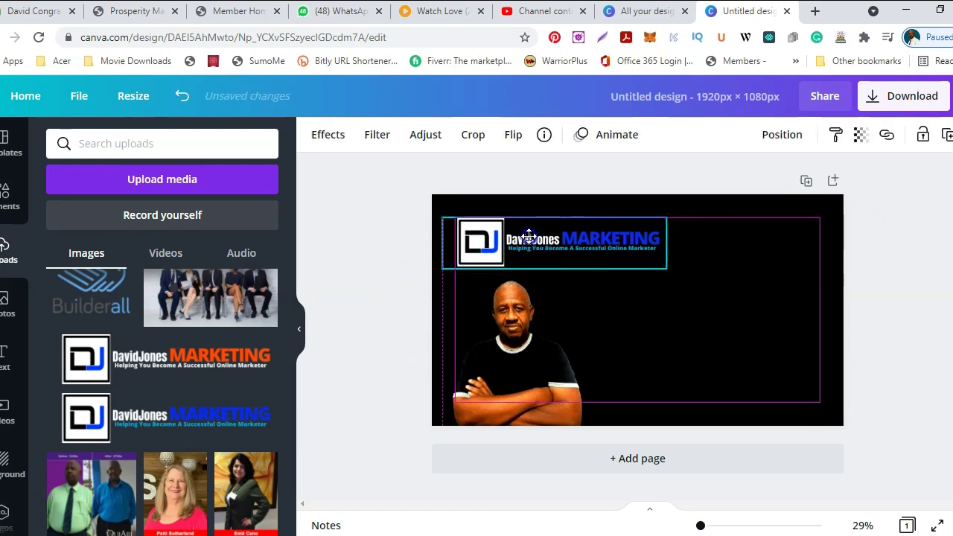
{"action": "left_click_drag", "start_coordinate": [525, 237], "coordinate": [523, 237]}
{"action": "left_click", "coordinate": [408, 263]}
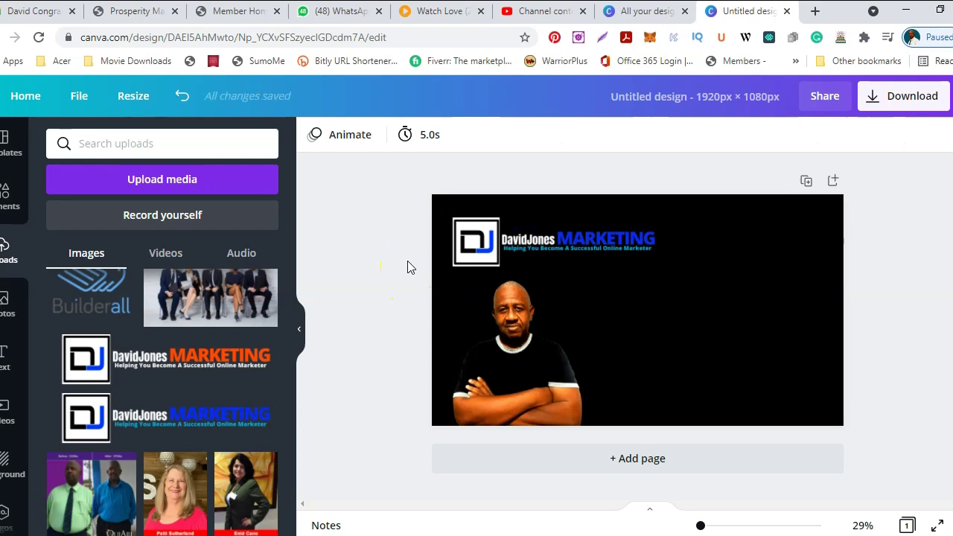
Download the design as PDF Print and save it in the Downloads folder as "endscreen demo"
{"action": "left_click", "coordinate": [928, 101]}
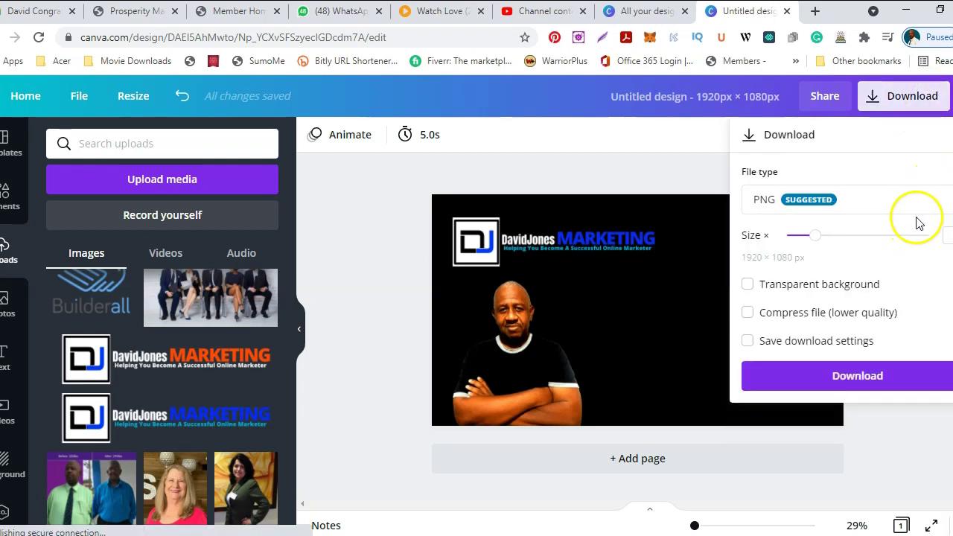
{"action": "left_click", "coordinate": [939, 201]}
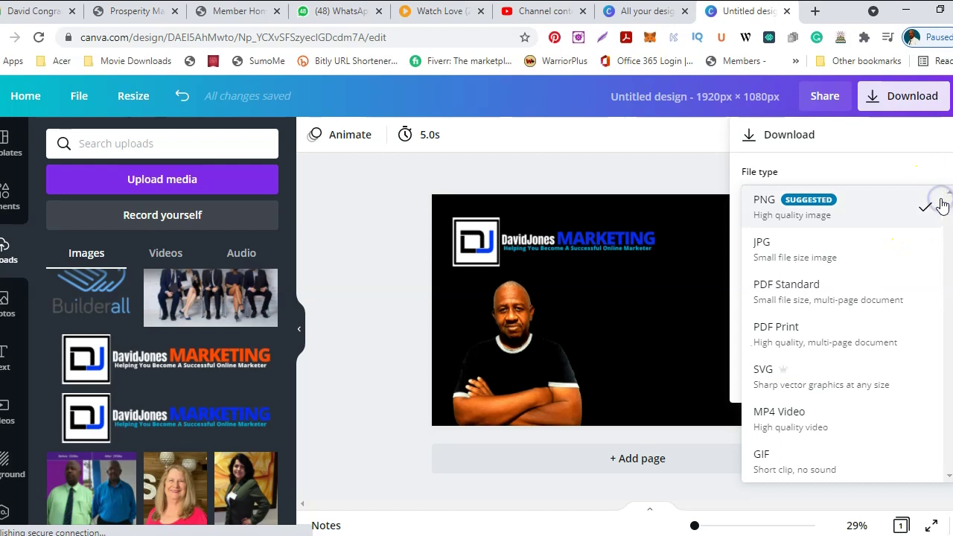
{"action": "left_click", "coordinate": [783, 328]}
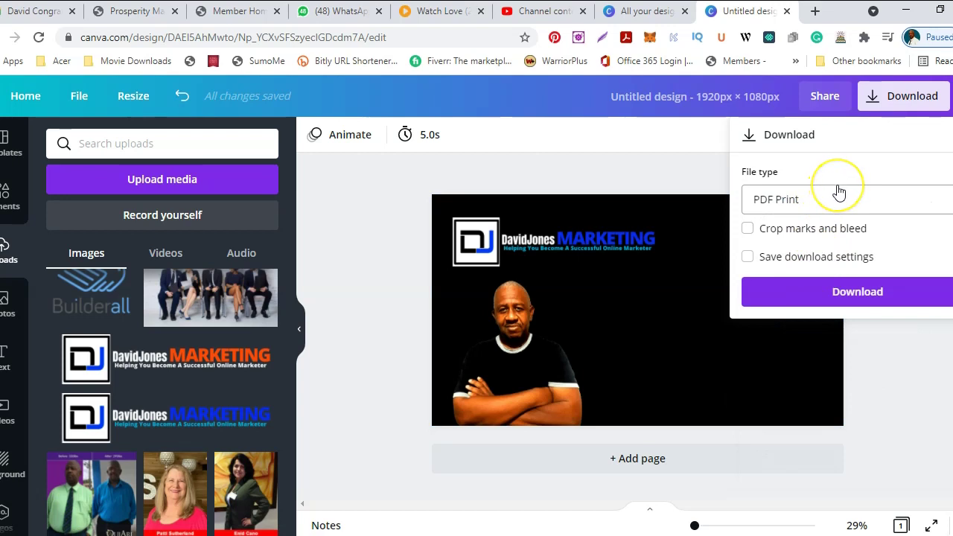
{"action": "left_click", "coordinate": [866, 293]}
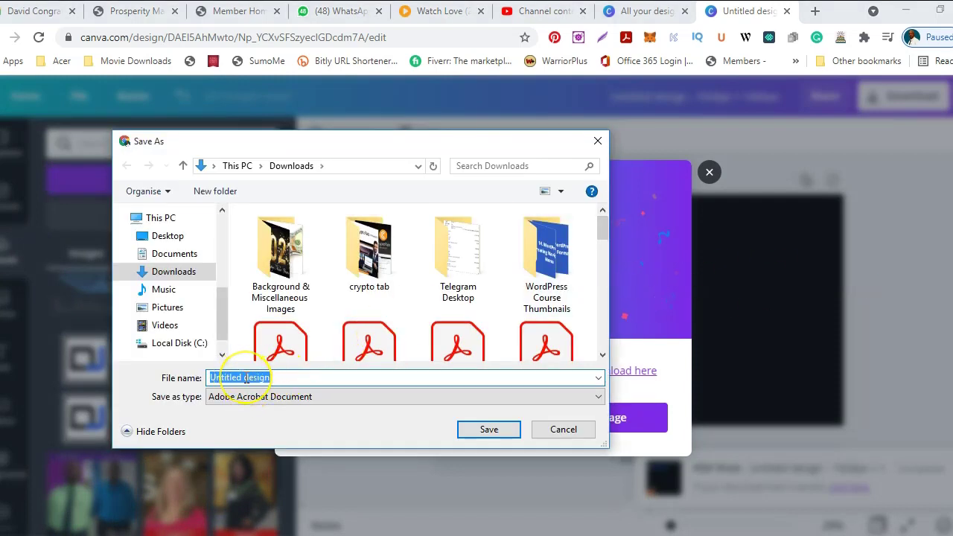
{"action": "type", "text": "endscreen demo"}
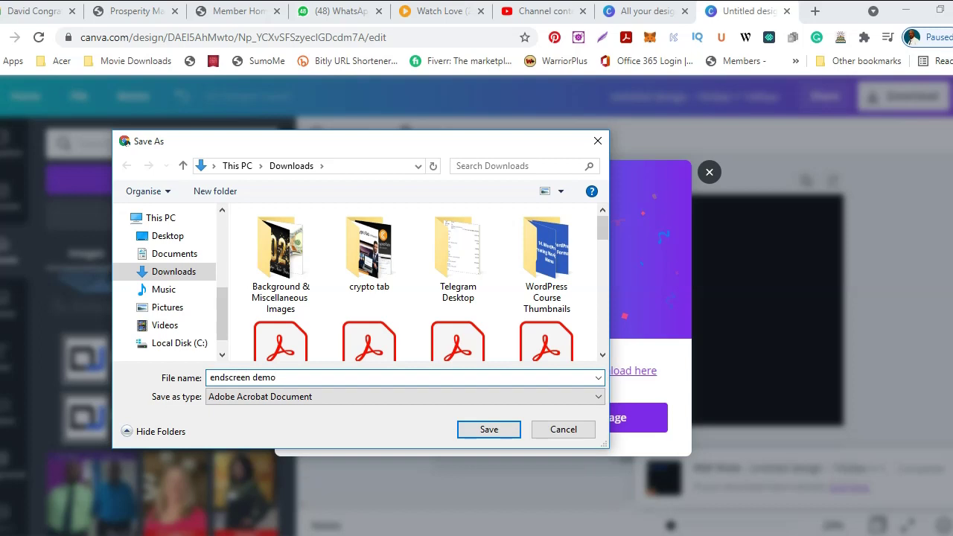
{"action": "left_click", "coordinate": [466, 429]}
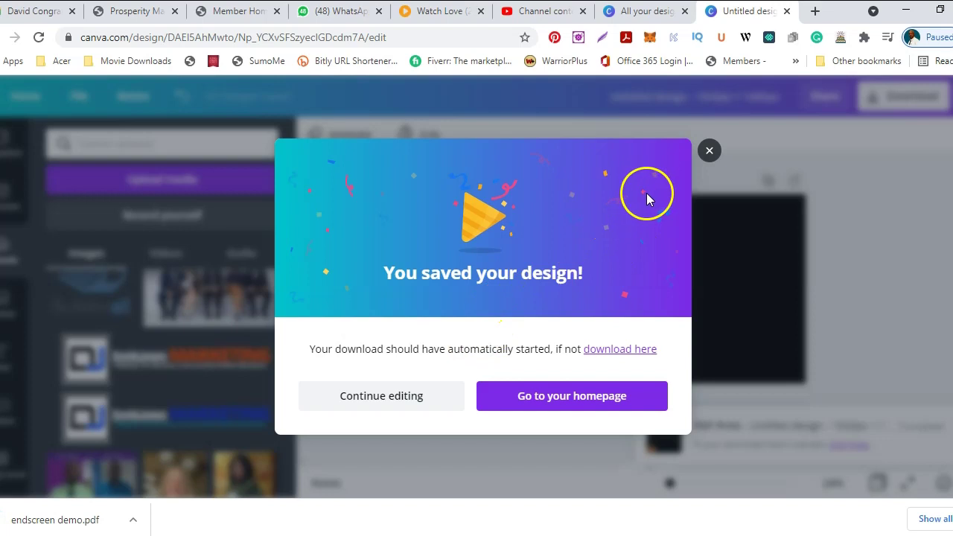
Dismiss the download confirmation, save the end screen design and close its browser tab
{"action": "left_click", "coordinate": [710, 151]}
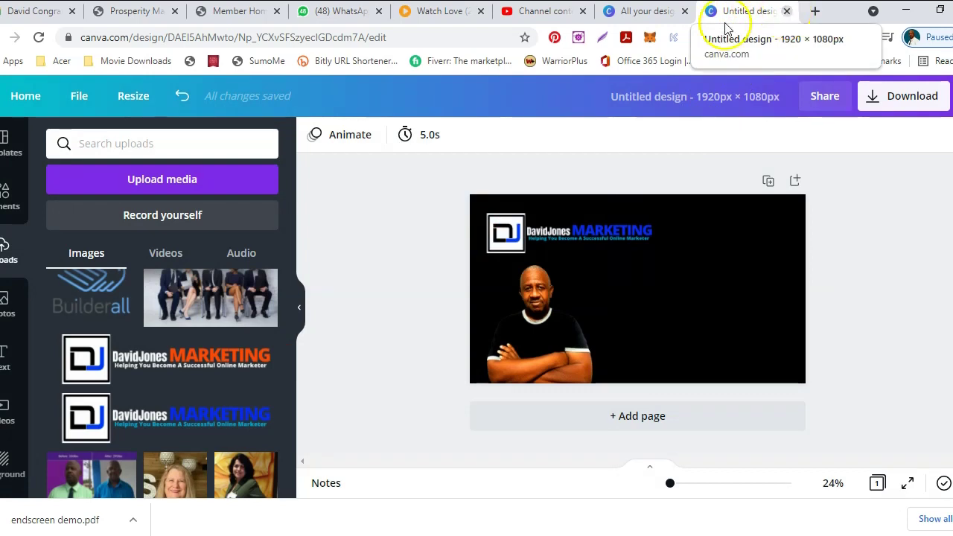
{"action": "left_click", "coordinate": [78, 102]}
{"action": "left_click", "coordinate": [82, 378]}
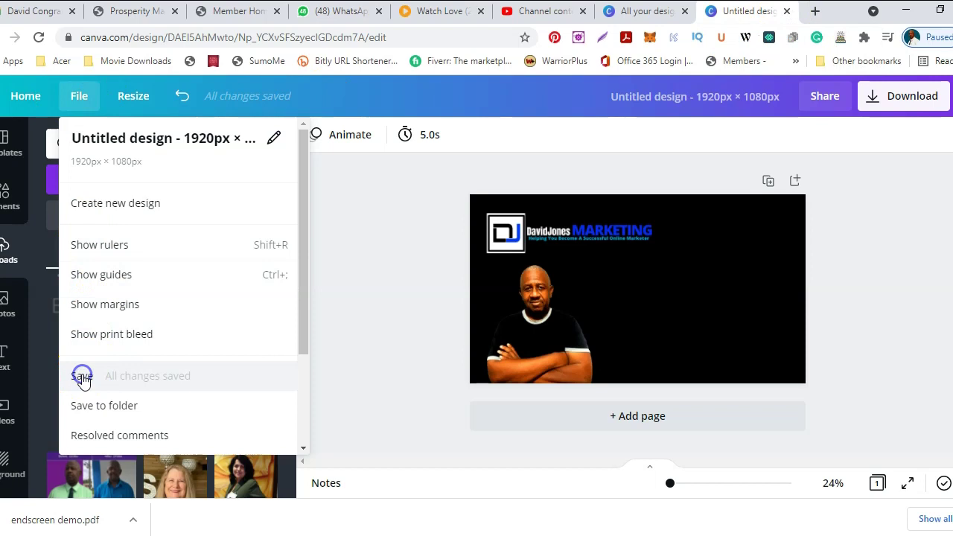
{"action": "left_click", "coordinate": [787, 12]}
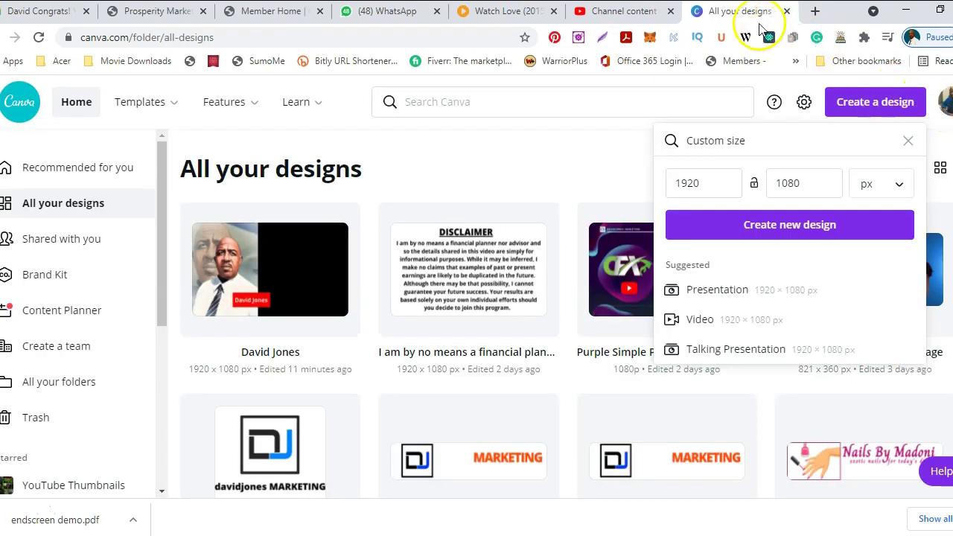
Sign out of the Canva account, close its browser tab and open a blank one
{"action": "left_click", "coordinate": [943, 104]}
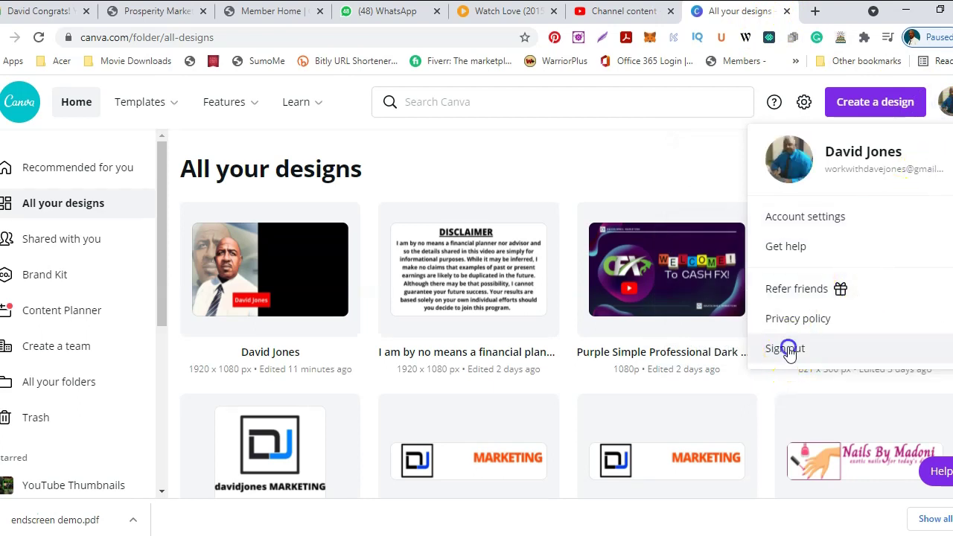
{"action": "left_click", "coordinate": [787, 353]}
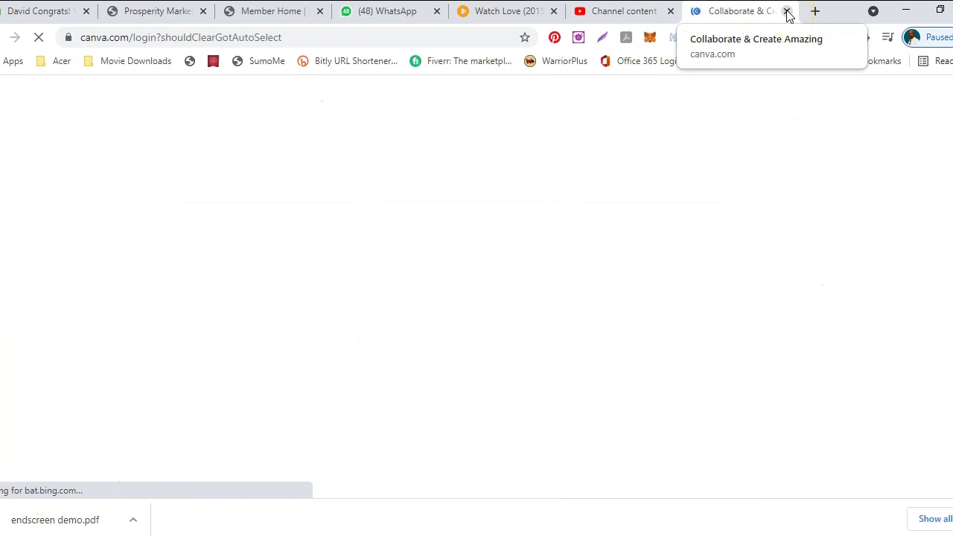
{"action": "left_click", "coordinate": [787, 11]}
{"action": "left_click", "coordinate": [813, 12]}
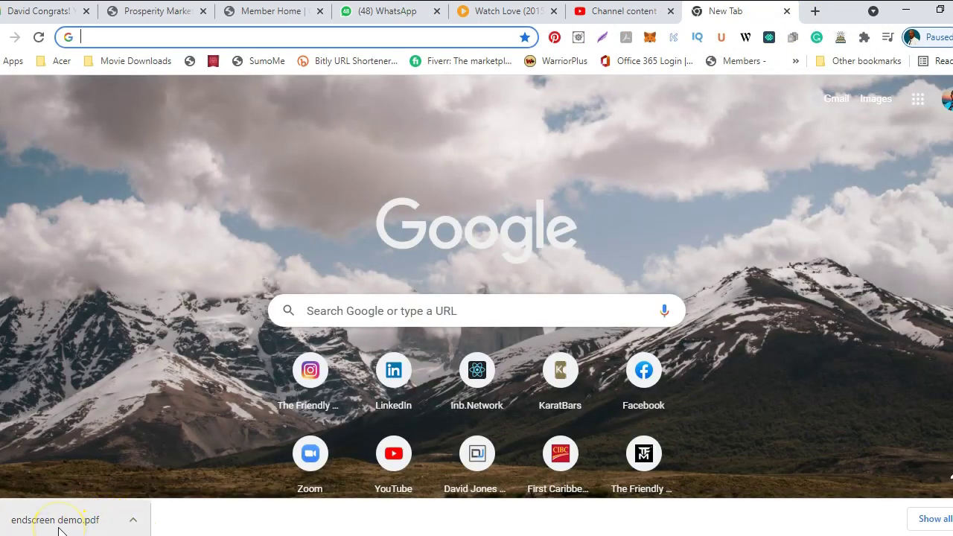
Open the downloaded endscreen demo.pdf in the browser and present it full screen to check the design
{"action": "left_click", "coordinate": [59, 527]}
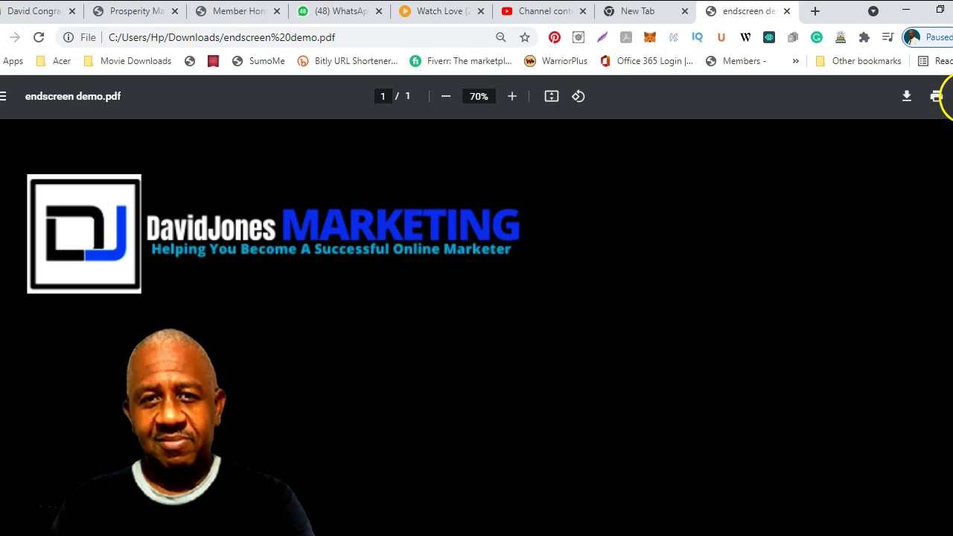
{"action": "left_click", "coordinate": [952, 96]}
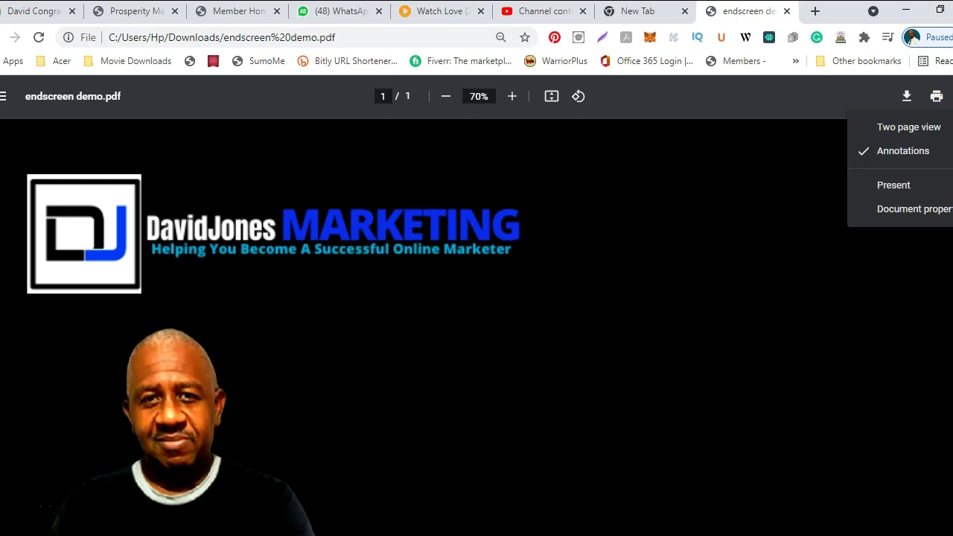
{"action": "left_click", "coordinate": [890, 186]}
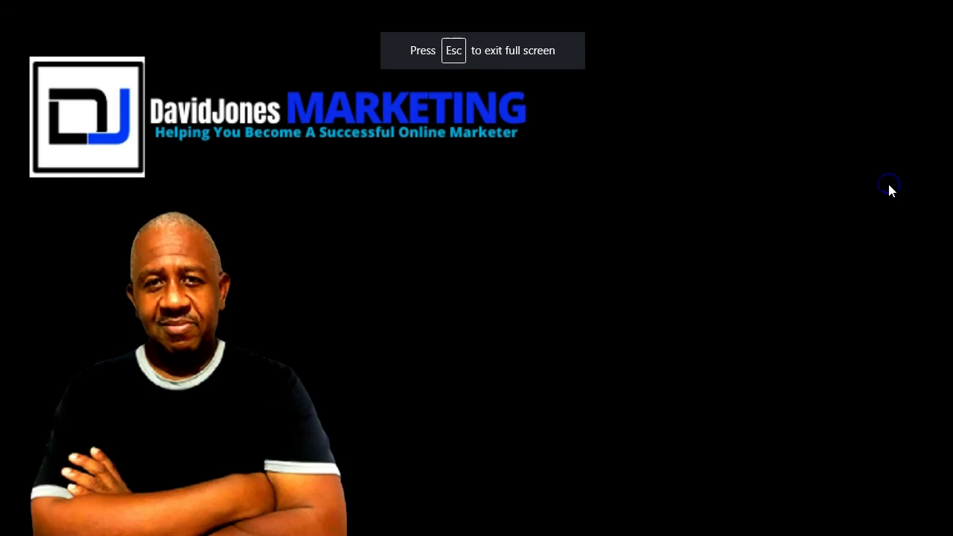
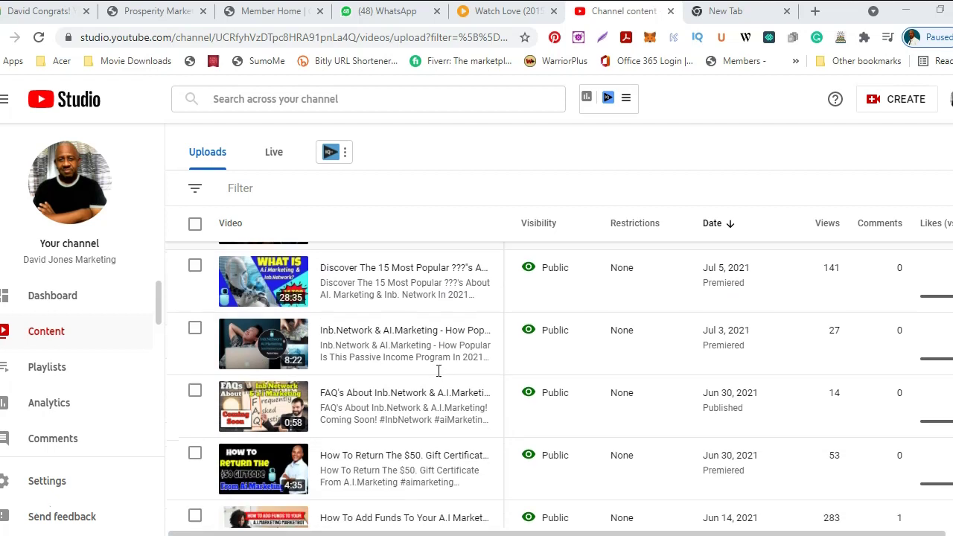
In YouTube Studio, open the details of "How To Return The $50. Gift Certificate From A.I.Marketing" and start editing its end screen
{"action": "scroll", "coordinate": [446, 372], "scroll_direction": "down", "scroll_amount": 1}
{"action": "mouse_move", "coordinate": [382, 389]}
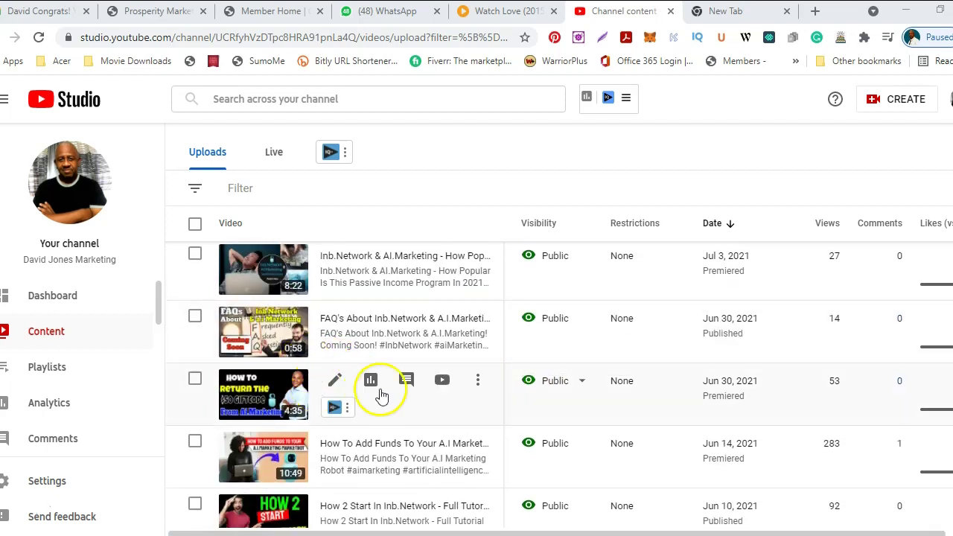
{"action": "left_click", "coordinate": [334, 383]}
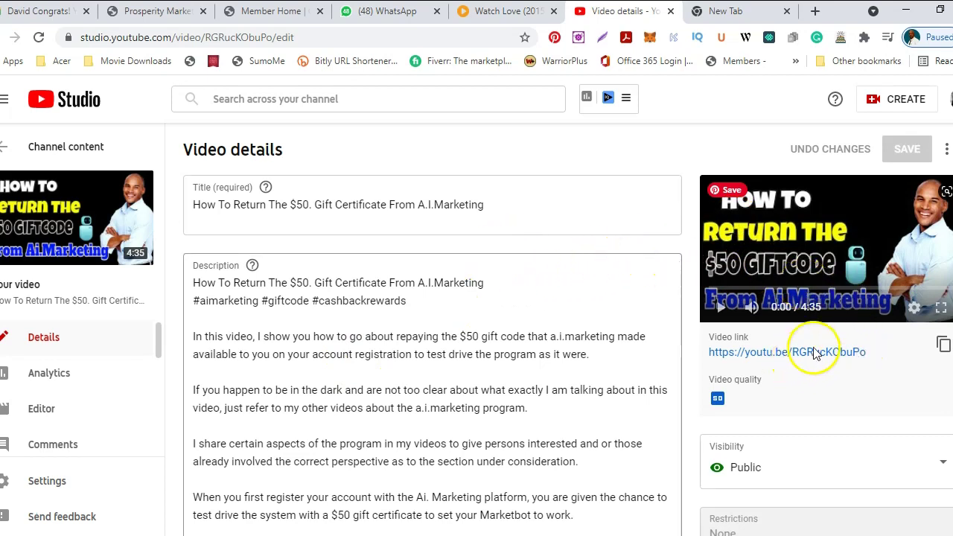
{"action": "scroll", "coordinate": [885, 292], "scroll_direction": "down", "scroll_amount": 4}
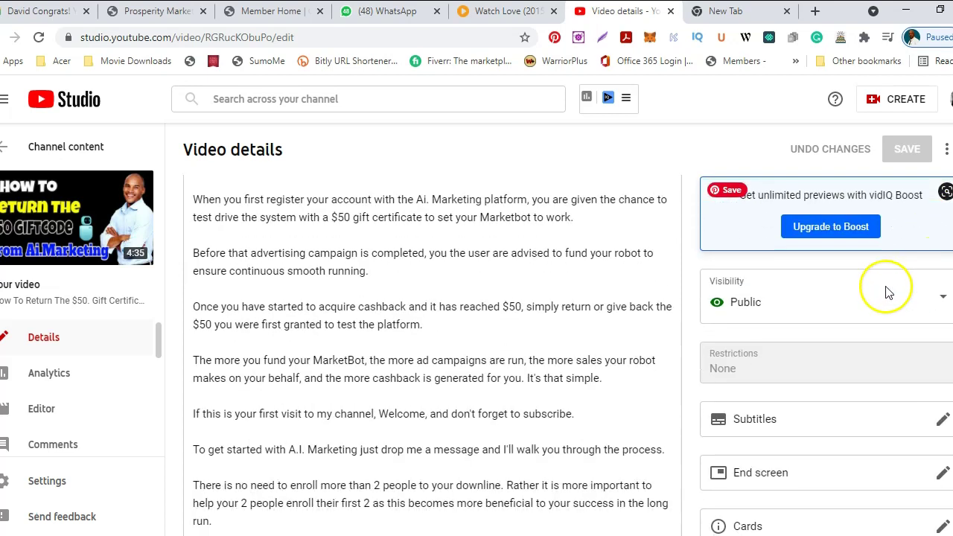
{"action": "scroll", "coordinate": [886, 291], "scroll_direction": "down", "scroll_amount": 2}
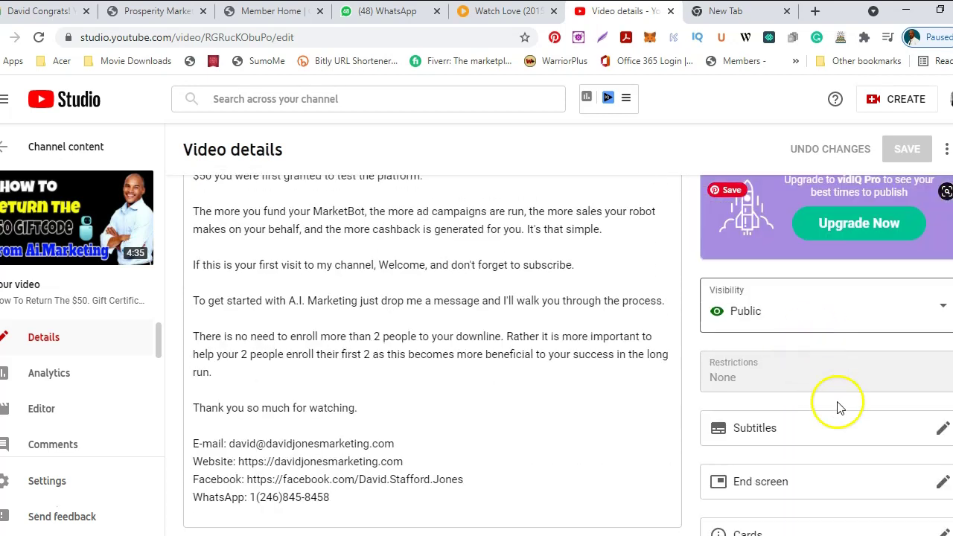
{"action": "scroll", "coordinate": [838, 408], "scroll_direction": "down", "scroll_amount": 2}
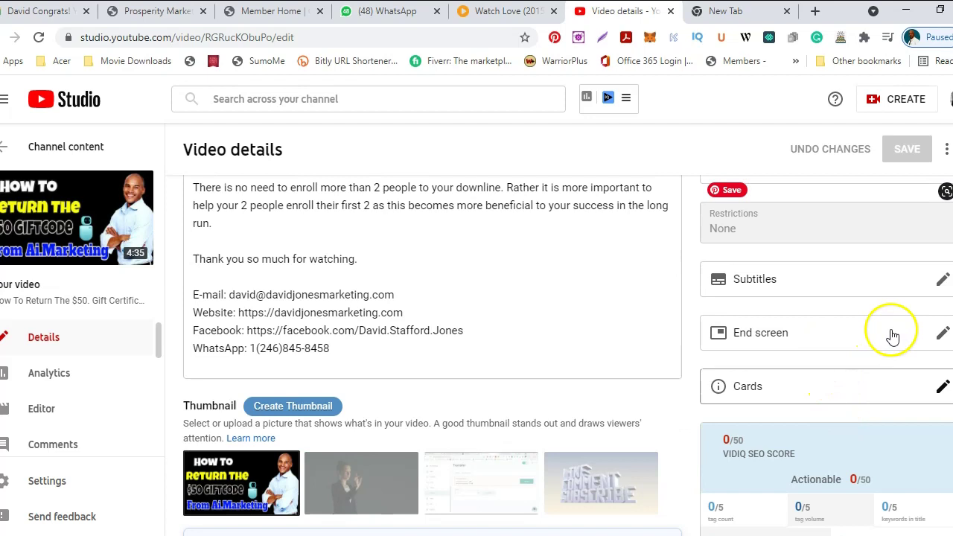
{"action": "left_click", "coordinate": [944, 336]}
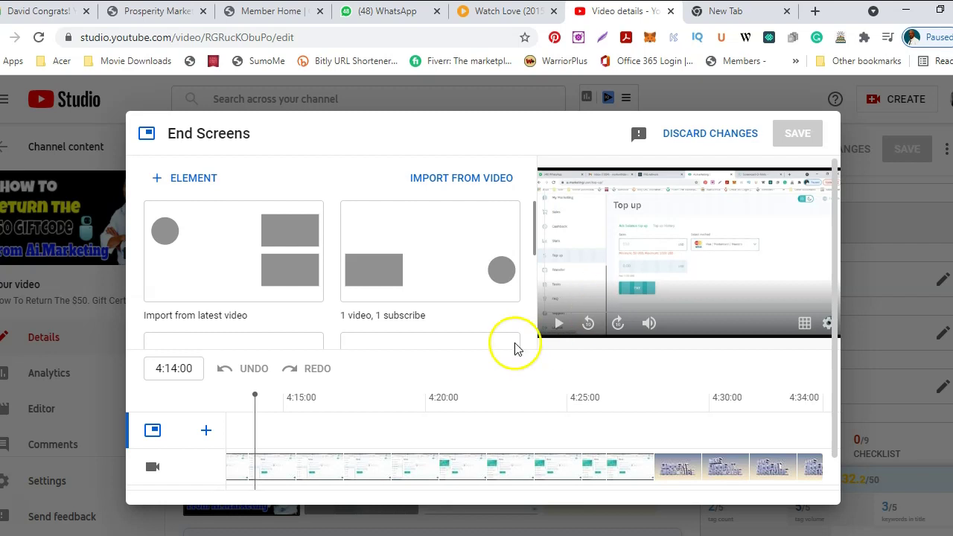
Play the end screen preview and add a Subscribe element to the video's end screen
{"action": "left_click", "coordinate": [557, 324]}
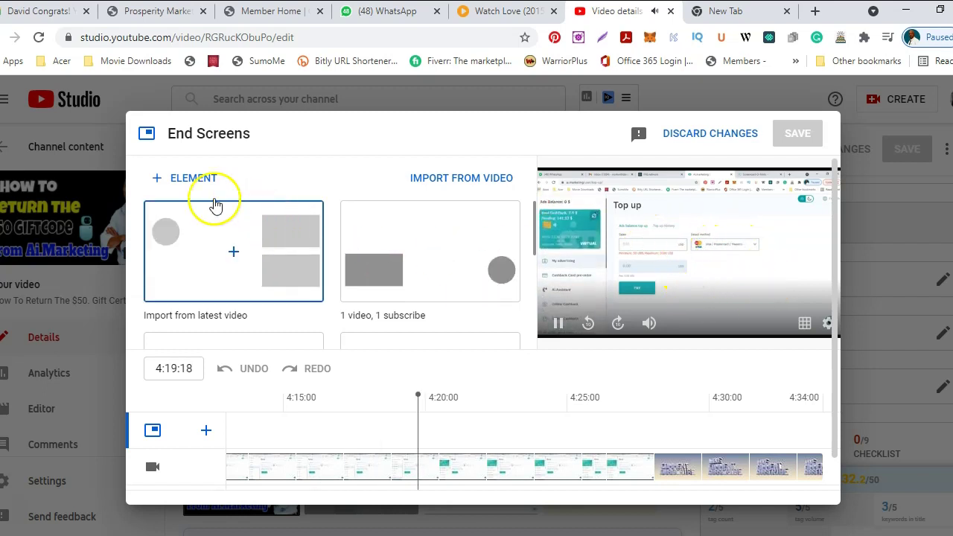
{"action": "left_click", "coordinate": [195, 179]}
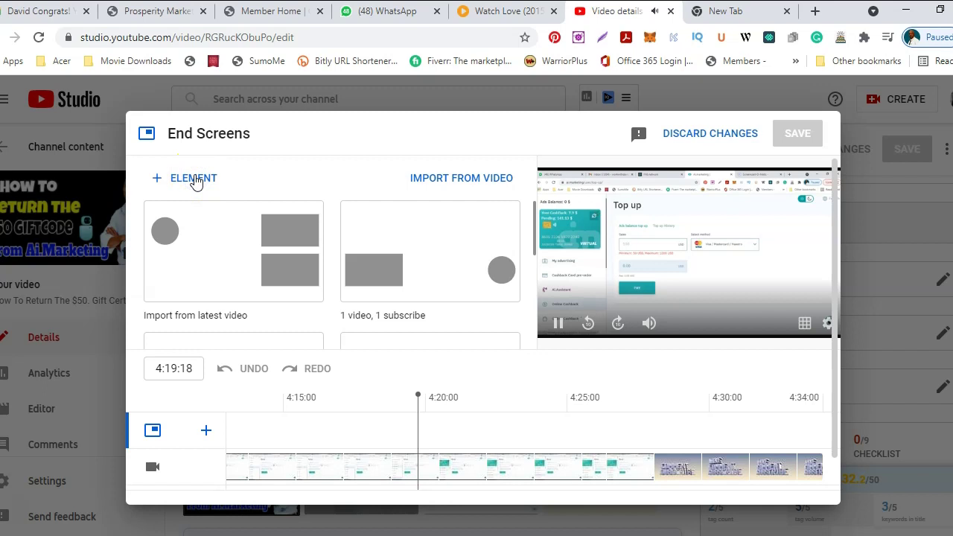
{"action": "left_click", "coordinate": [195, 180]}
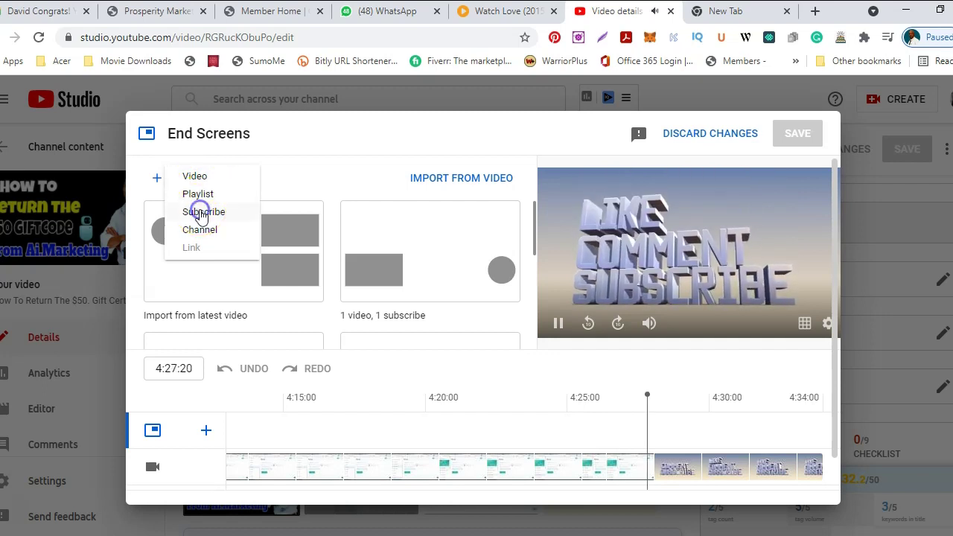
{"action": "left_click", "coordinate": [201, 213]}
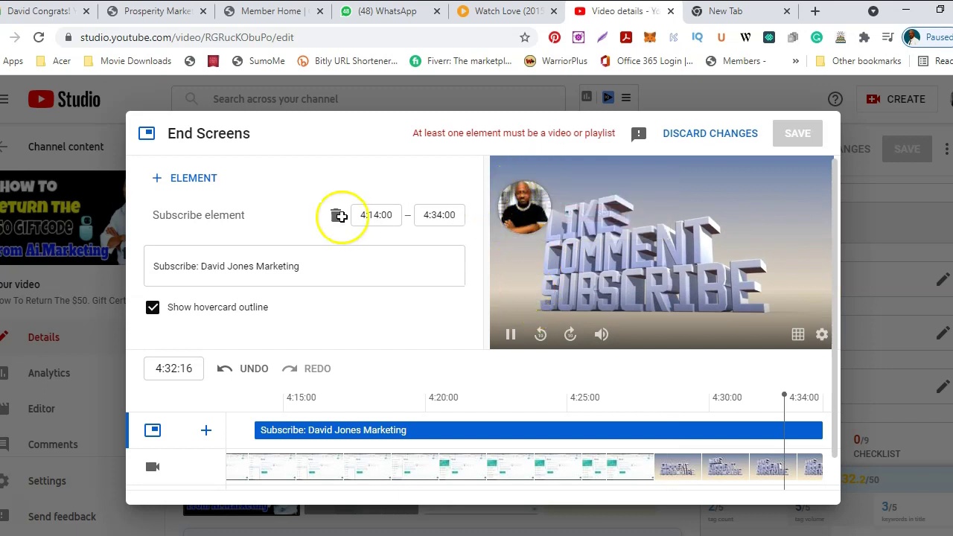
Add two video elements, Most recent upload and Best for viewer, and place the second directly below the first
{"action": "left_click", "coordinate": [179, 179]}
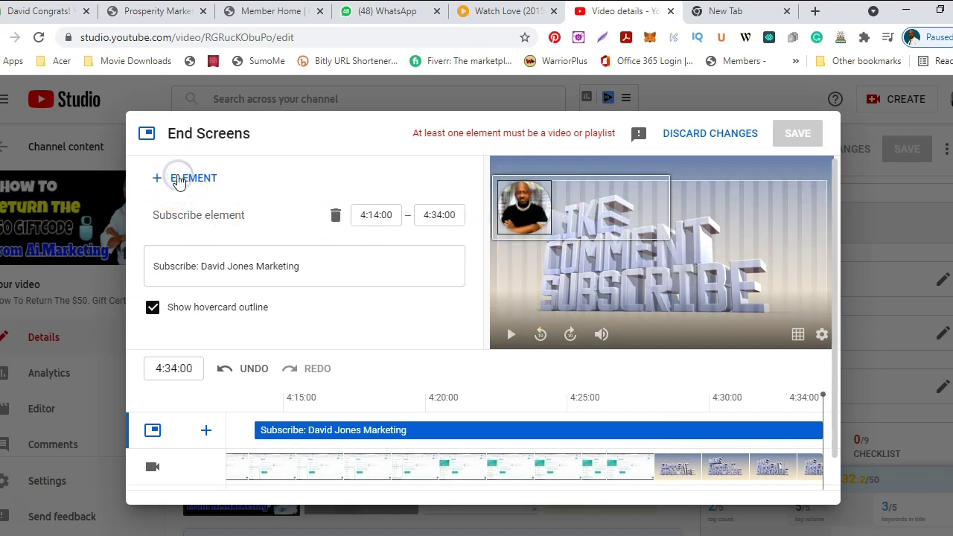
{"action": "left_click", "coordinate": [192, 177]}
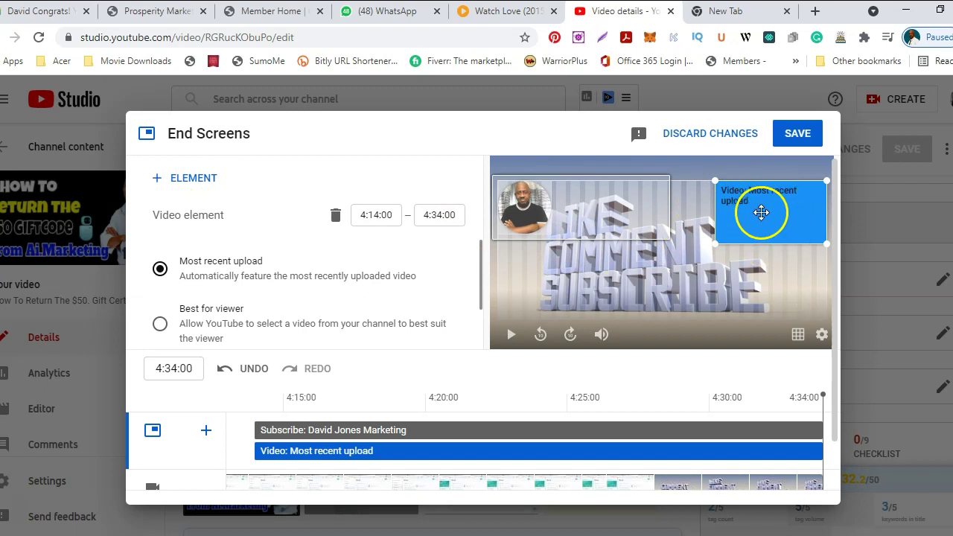
{"action": "left_click", "coordinate": [191, 180]}
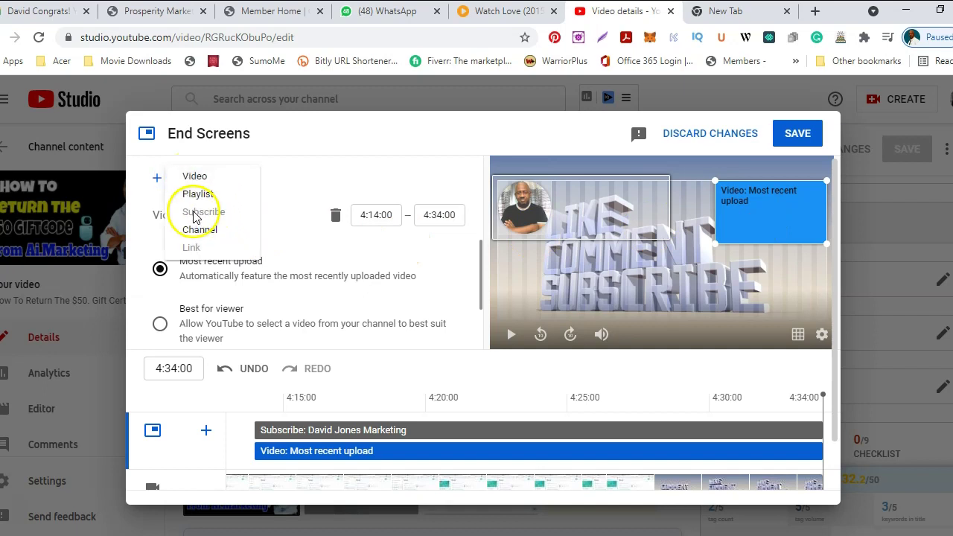
{"action": "left_click", "coordinate": [194, 178]}
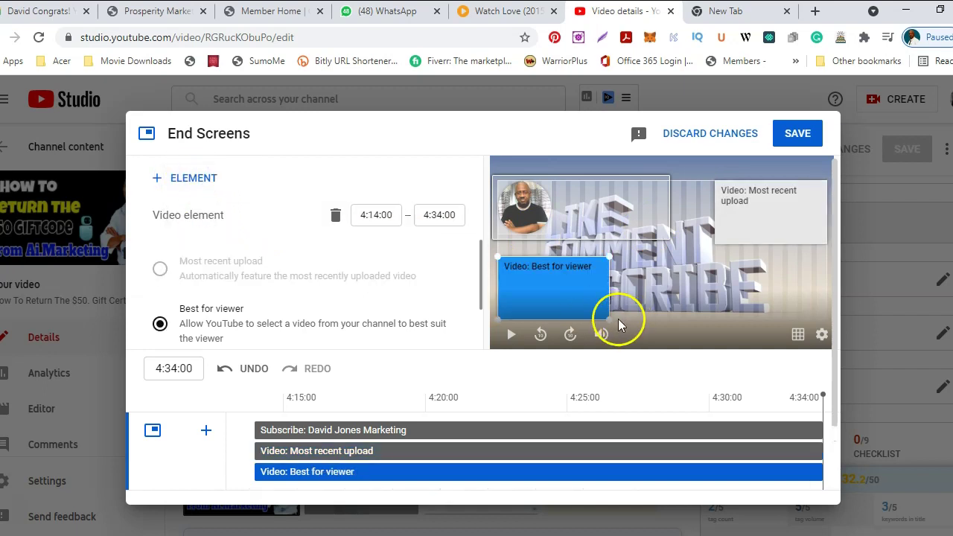
{"action": "left_click_drag", "start_coordinate": [546, 280], "coordinate": [763, 279]}
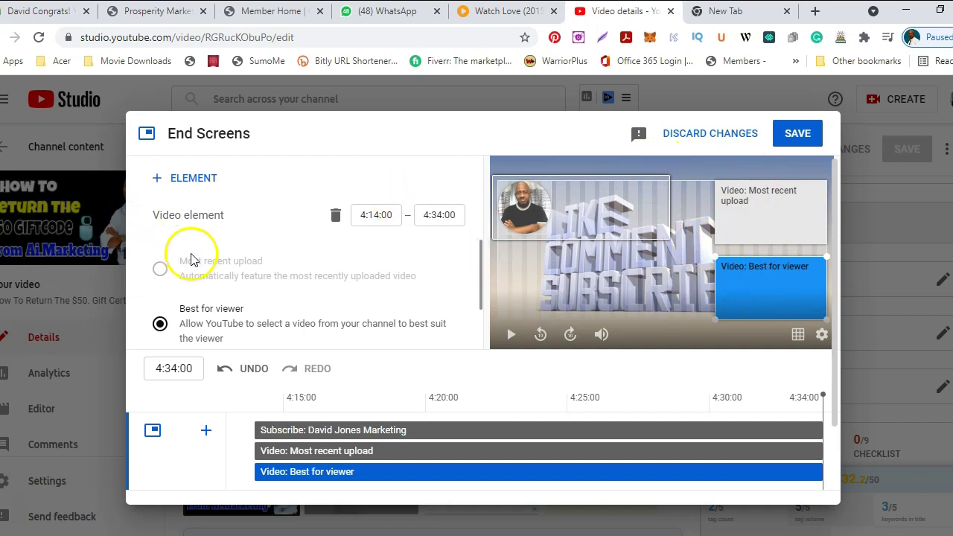
Set the lower video element to the specific video "Discover The 15 Most Popular ???"s About AI. Marketing & Inb. Network In 2021 (New)"
{"action": "scroll", "coordinate": [201, 246], "scroll_direction": "down", "scroll_amount": 1}
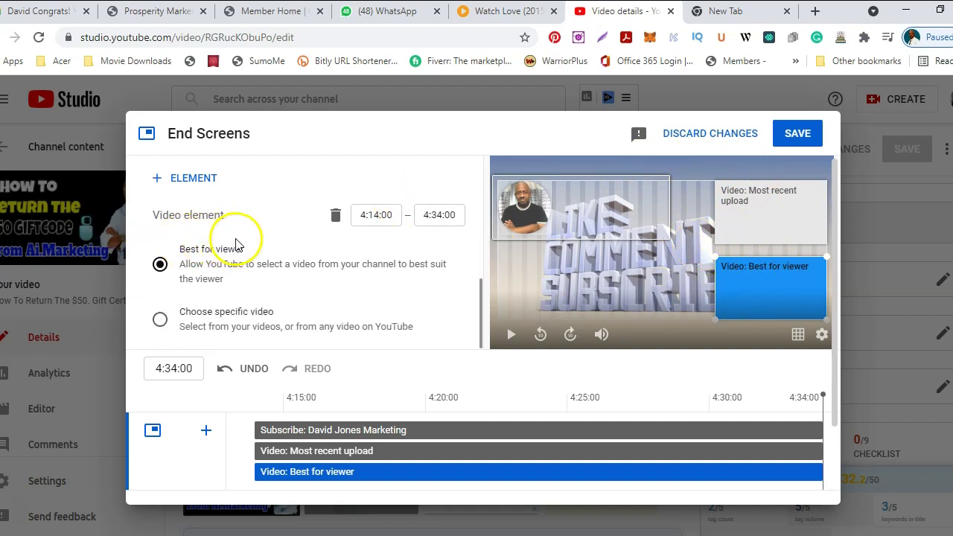
{"action": "scroll", "coordinate": [205, 290], "scroll_direction": "down", "scroll_amount": 1}
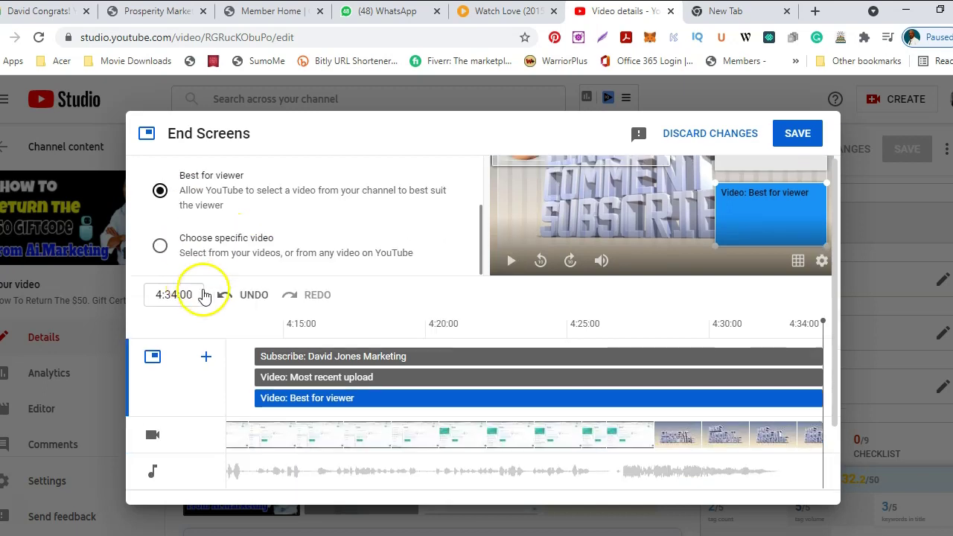
{"action": "left_click", "coordinate": [161, 247]}
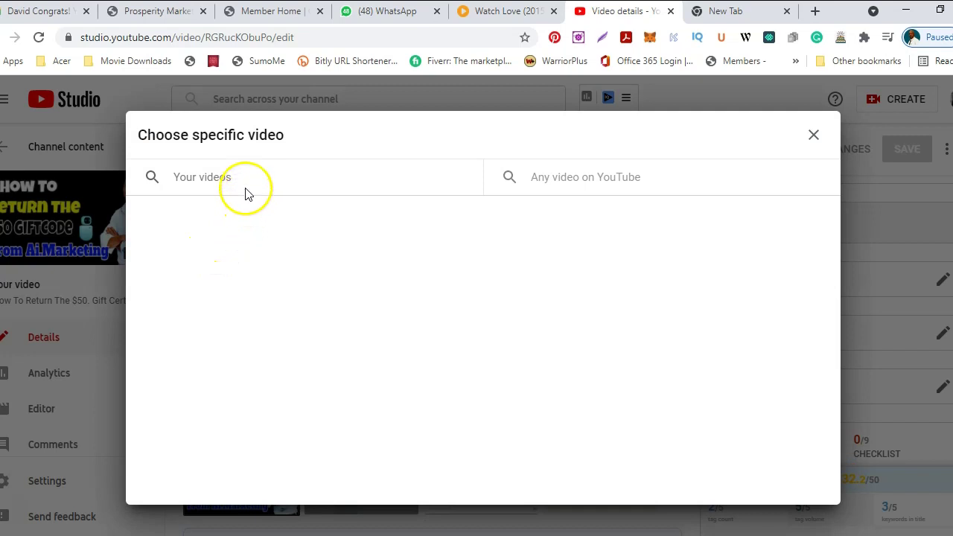
{"action": "left_click", "coordinate": [225, 177]}
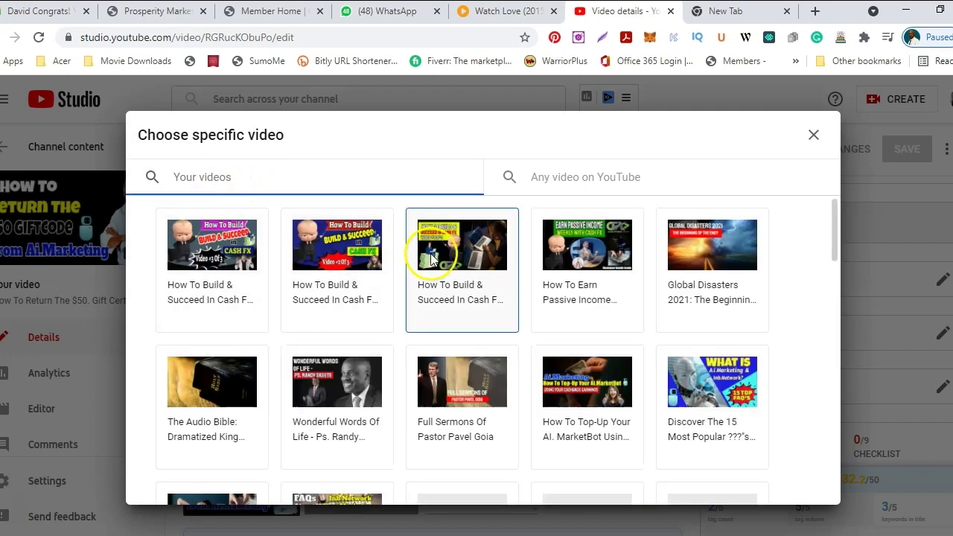
{"action": "scroll", "coordinate": [349, 281], "scroll_direction": "down", "scroll_amount": 1}
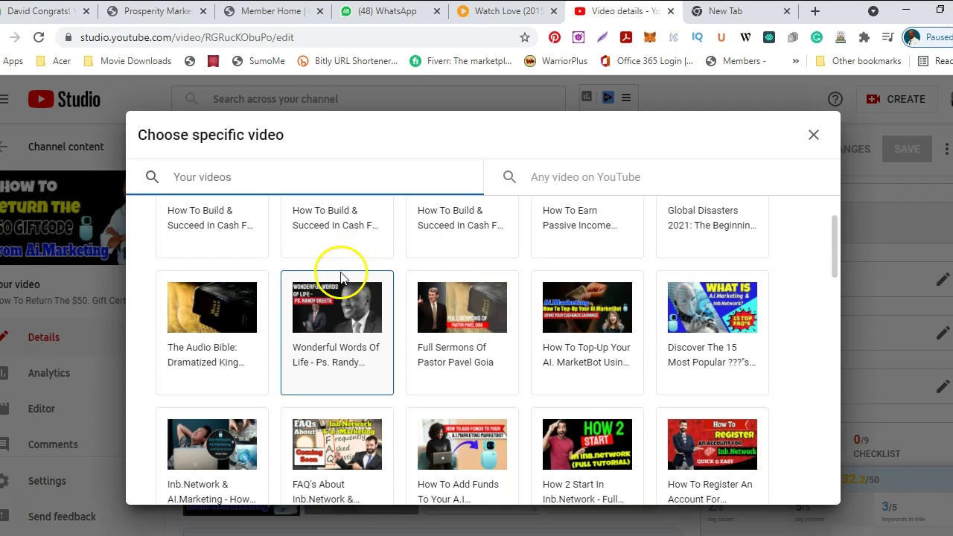
{"action": "left_click", "coordinate": [701, 308]}
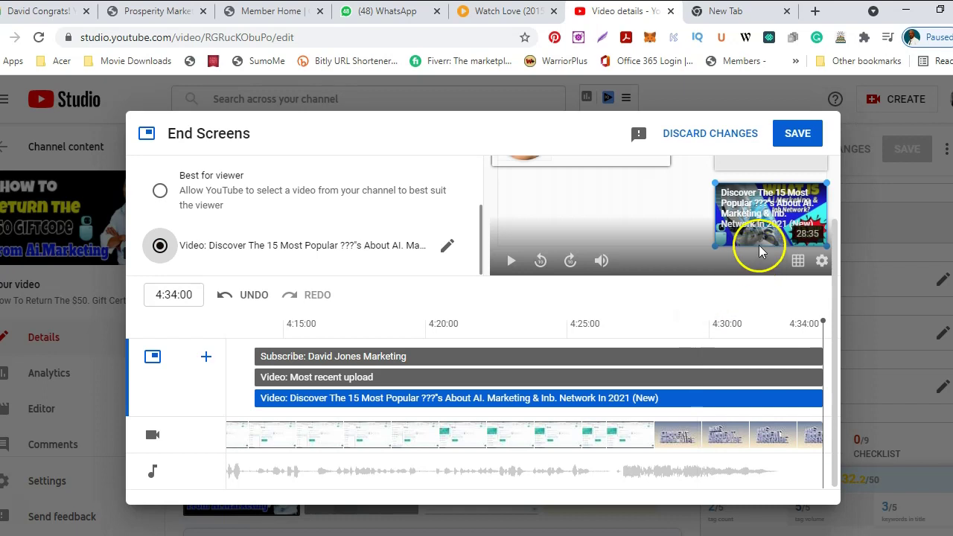
Set the upper video element to the specific video "How To Add Funds To Your A.I Marketing Robot" and save the end screen
{"action": "scroll", "coordinate": [759, 249], "scroll_direction": "up", "scroll_amount": 1}
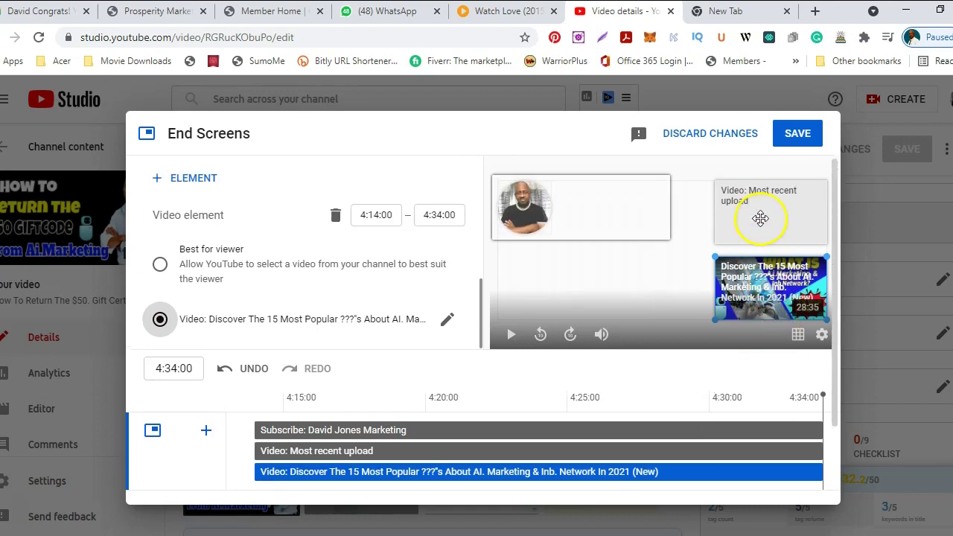
{"action": "left_click", "coordinate": [760, 217]}
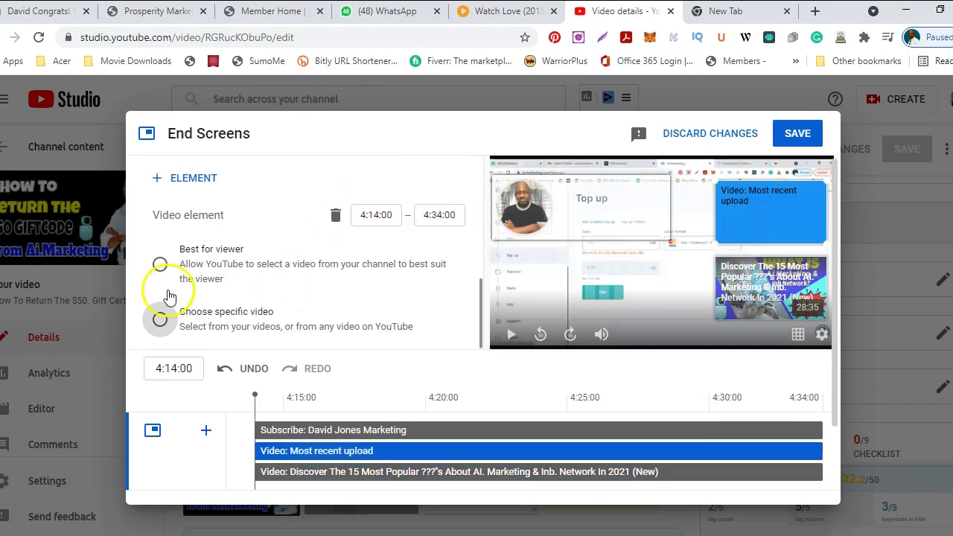
{"action": "left_click", "coordinate": [163, 320]}
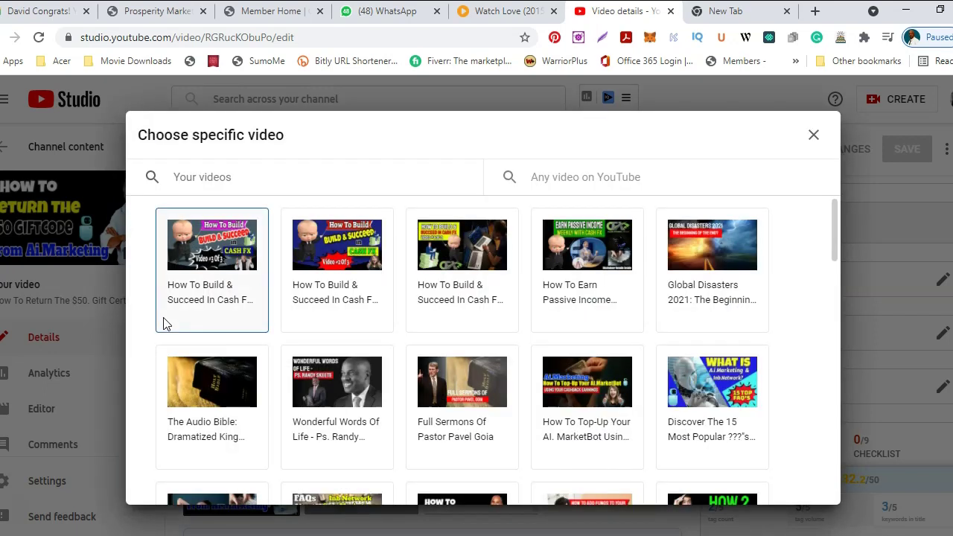
{"action": "scroll", "coordinate": [521, 282], "scroll_direction": "down", "scroll_amount": 1}
{"action": "scroll", "coordinate": [540, 306], "scroll_direction": "down", "scroll_amount": 1}
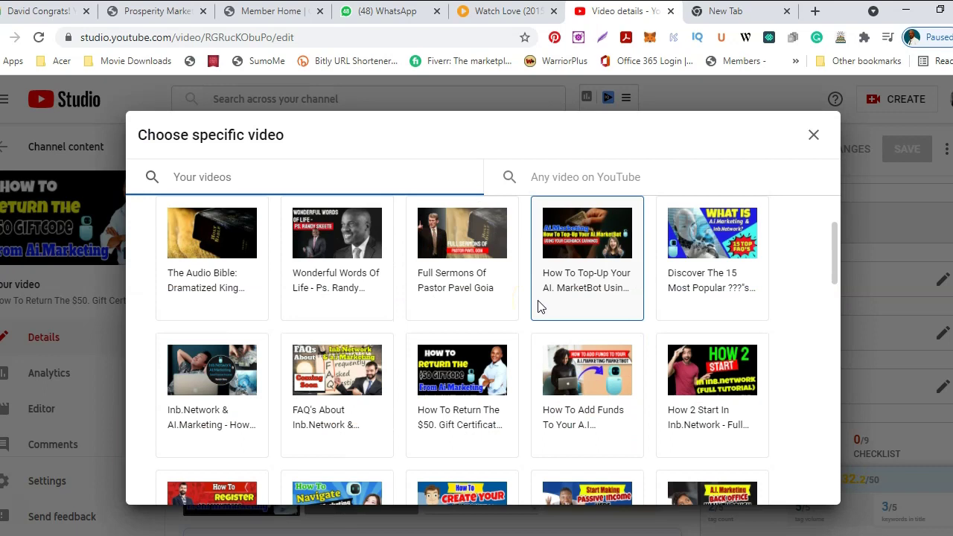
{"action": "left_click", "coordinate": [510, 318]}
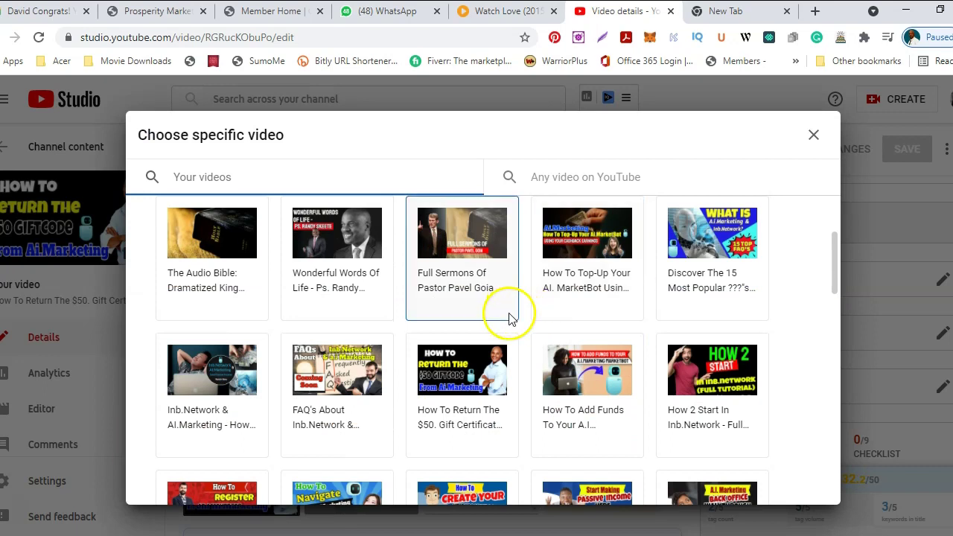
{"action": "left_click", "coordinate": [593, 409]}
{"action": "left_click", "coordinate": [592, 378]}
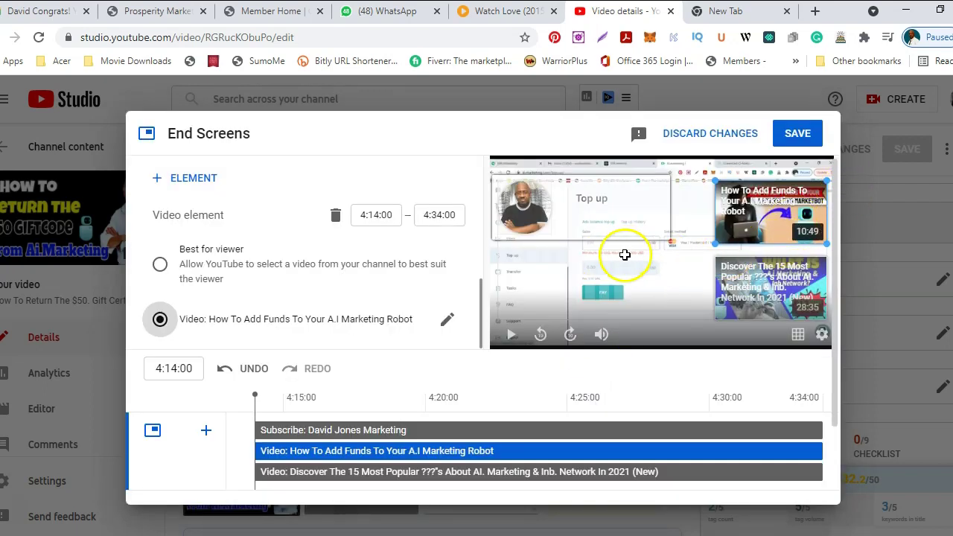
{"action": "left_click", "coordinate": [796, 135]}
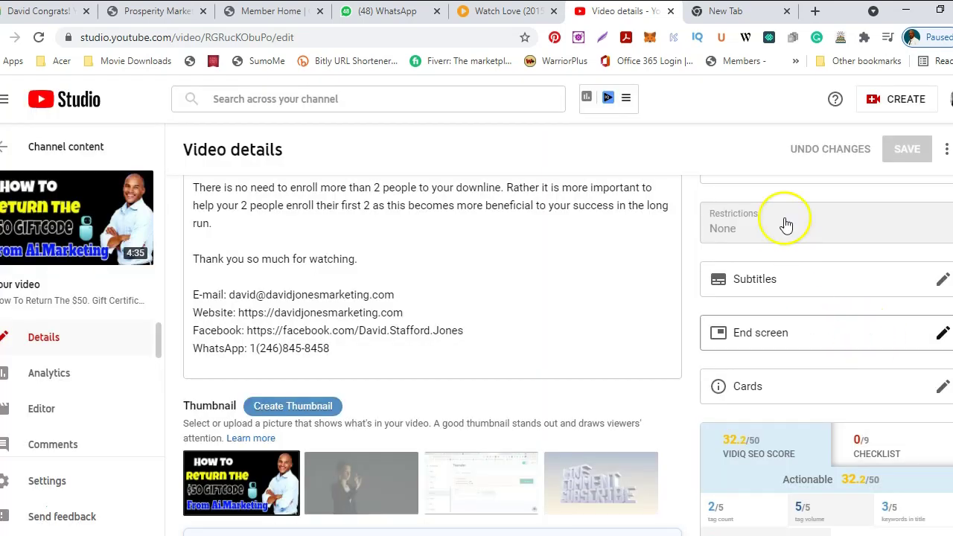
Skip the video preview to about 4:03 and open the video's watch page on YouTube through its video link
{"action": "scroll", "coordinate": [863, 287], "scroll_direction": "up", "scroll_amount": 10}
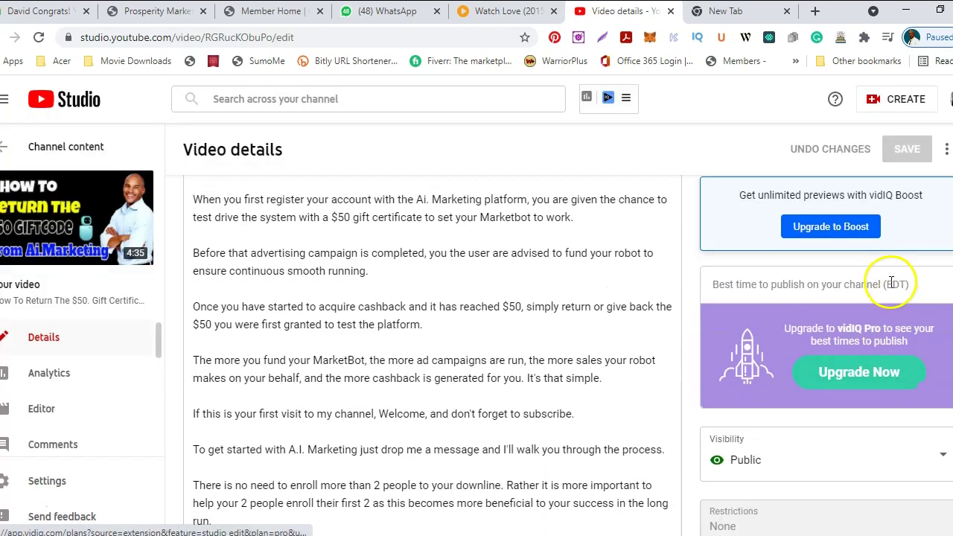
{"action": "scroll", "coordinate": [885, 287], "scroll_direction": "up", "scroll_amount": 1}
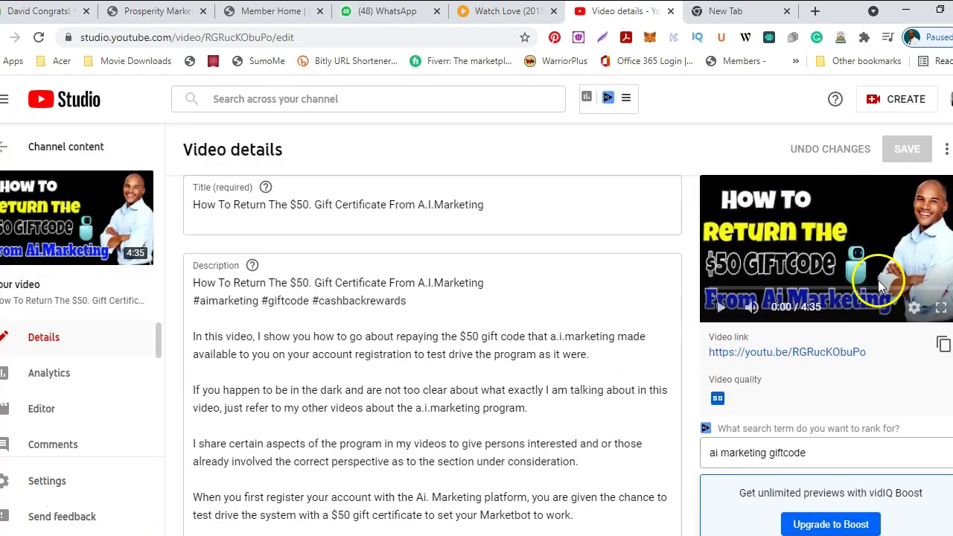
{"action": "left_click", "coordinate": [927, 289]}
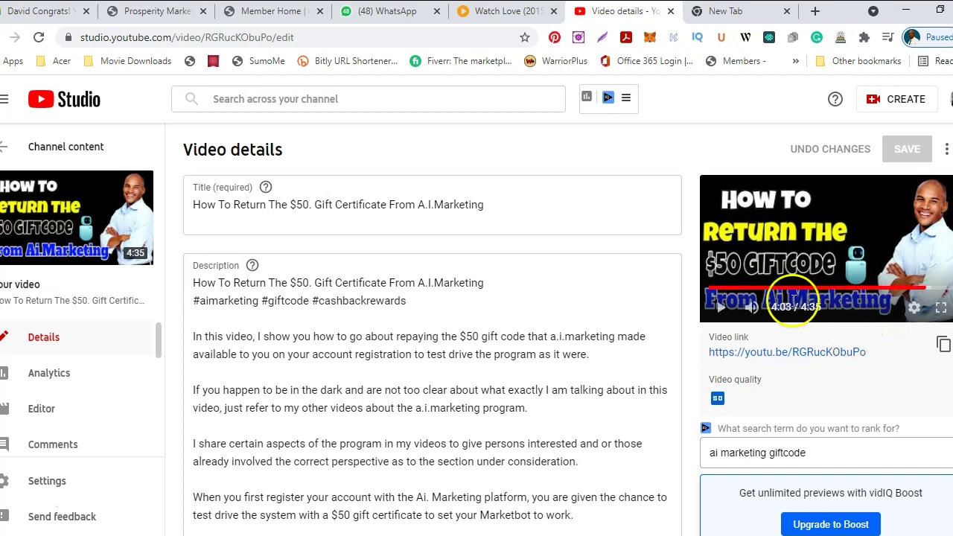
{"action": "left_click", "coordinate": [729, 313]}
{"action": "left_click", "coordinate": [821, 352]}
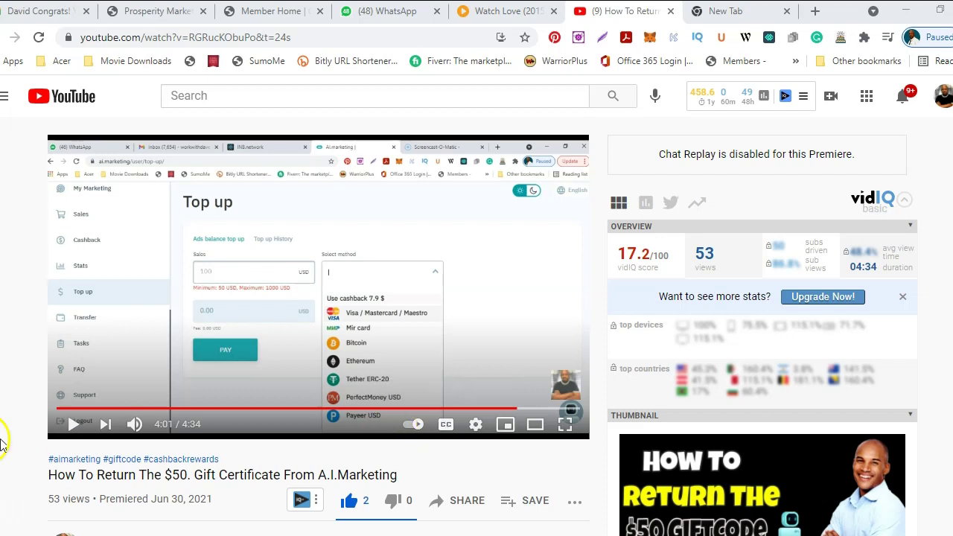
Play the video's ending on YouTube and pause it at 4:33 to check the end screen elements
{"action": "left_click", "coordinate": [72, 426]}
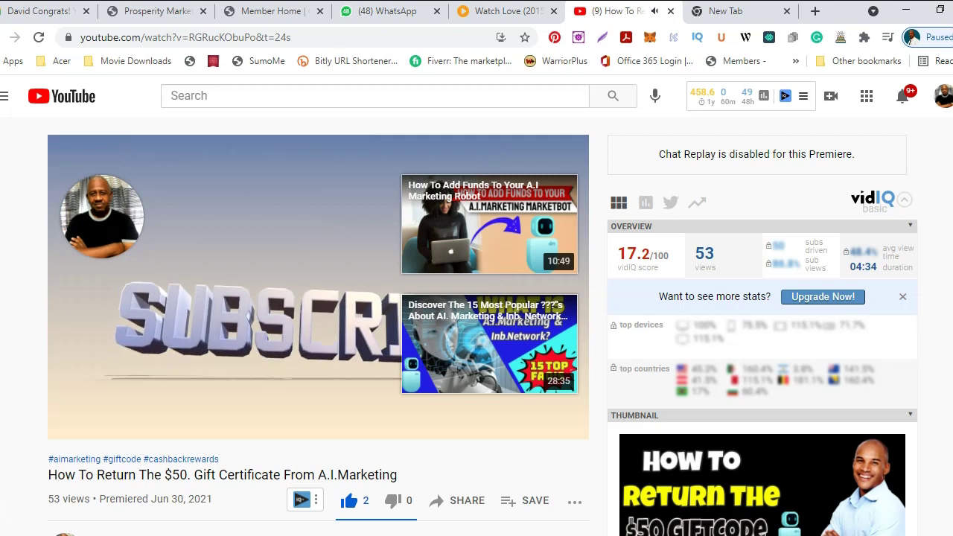
{"action": "mouse_move", "coordinate": [508, 286]}
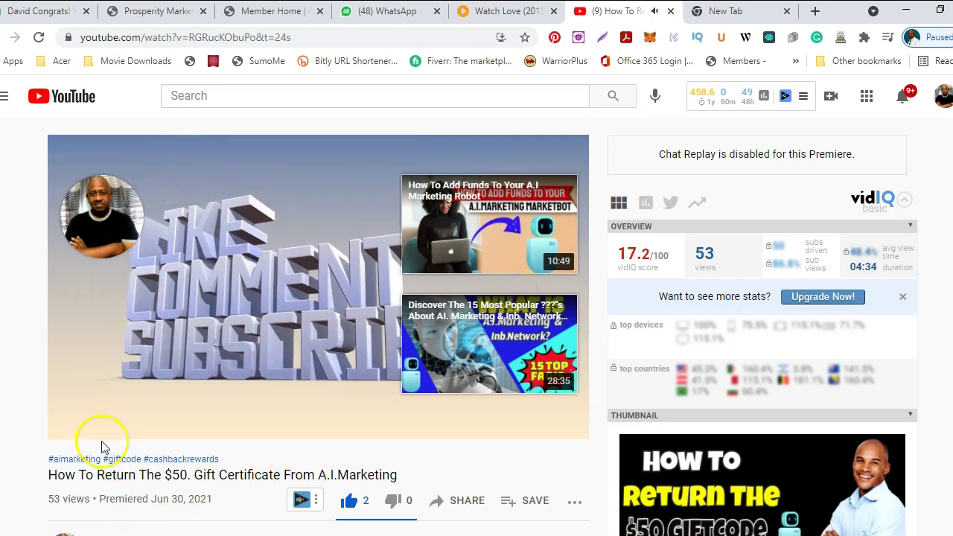
{"action": "left_click", "coordinate": [73, 424]}
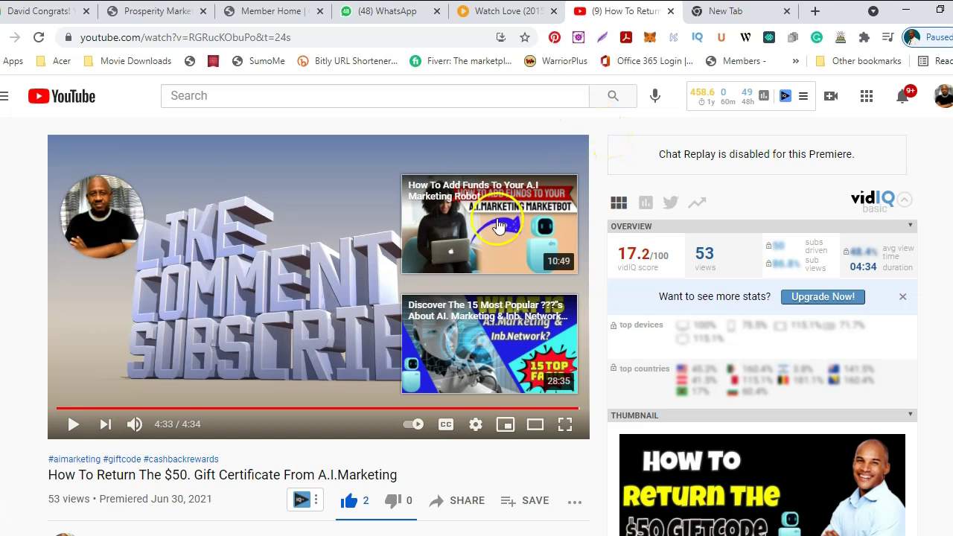
{"action": "mouse_move", "coordinate": [165, 228]}
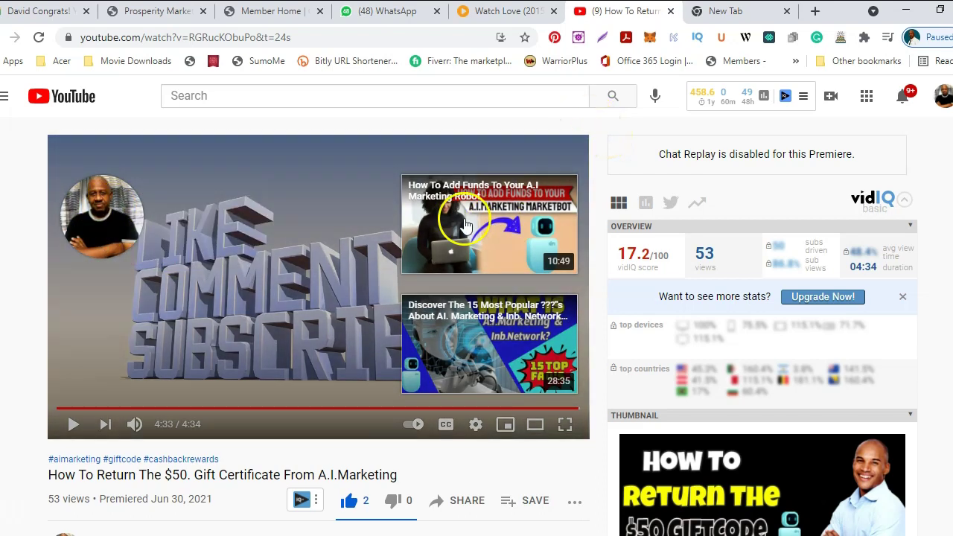